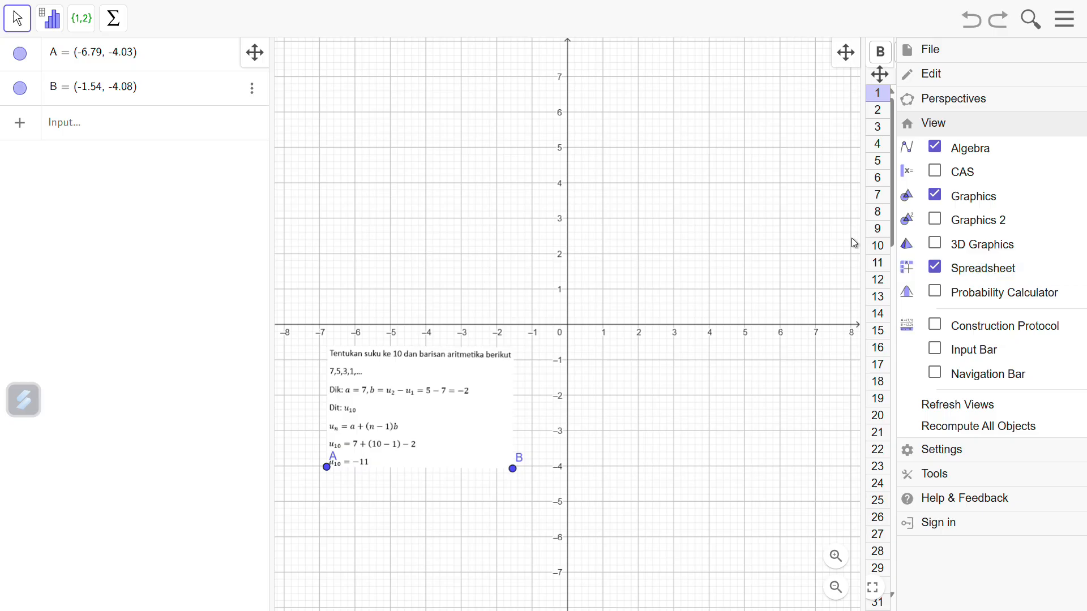
- Enter the header n in cell A1 and the first term number 1 in cell A2
click(793, 243)
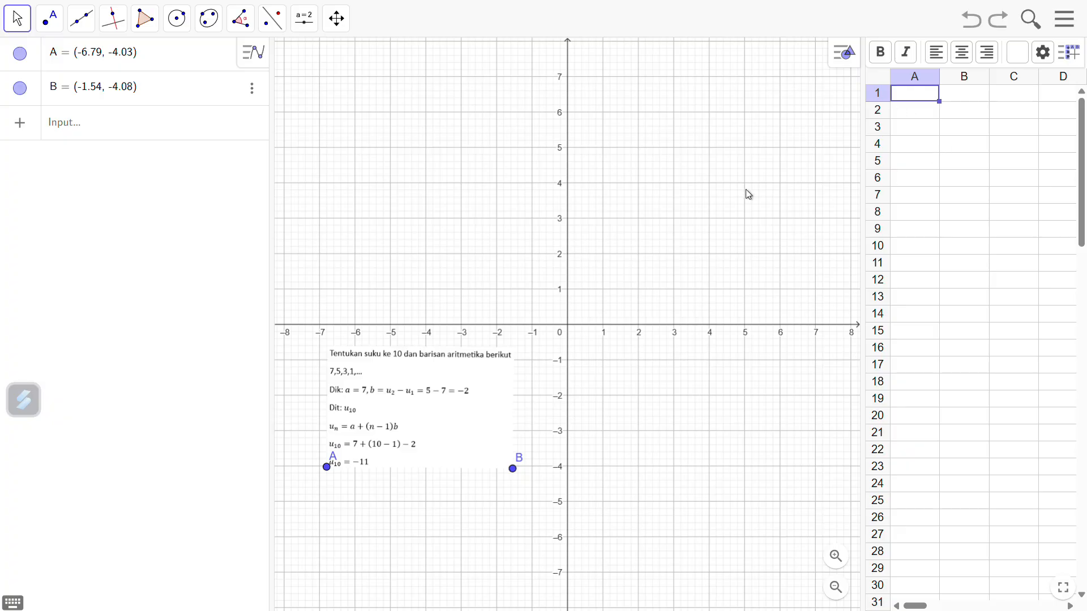
click(912, 105)
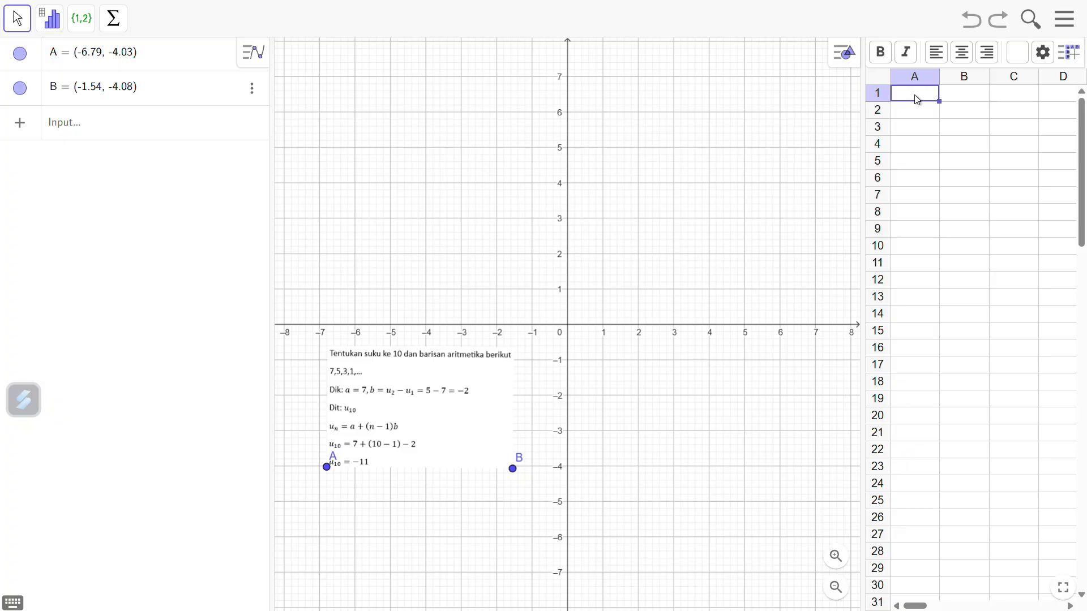
text(N)
key(BackSpace)
text(n)
click(916, 120)
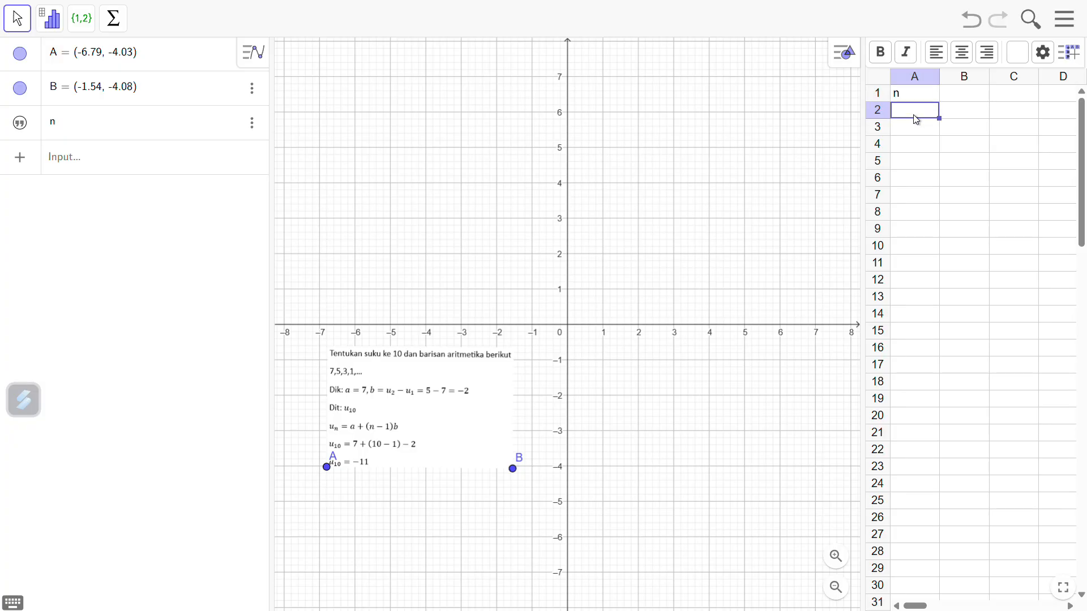
text(1)
- Enter the formula =A2+1 in cell A3 and fill it down to A11
click(931, 133)
text(=)
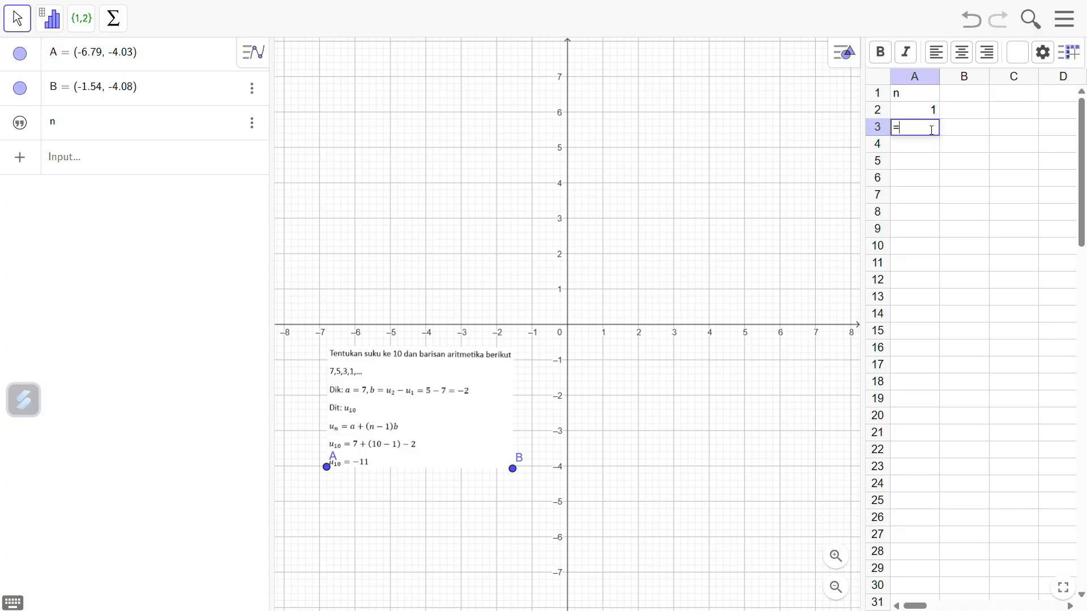
text(A2+1)
key(Return)
click(931, 130)
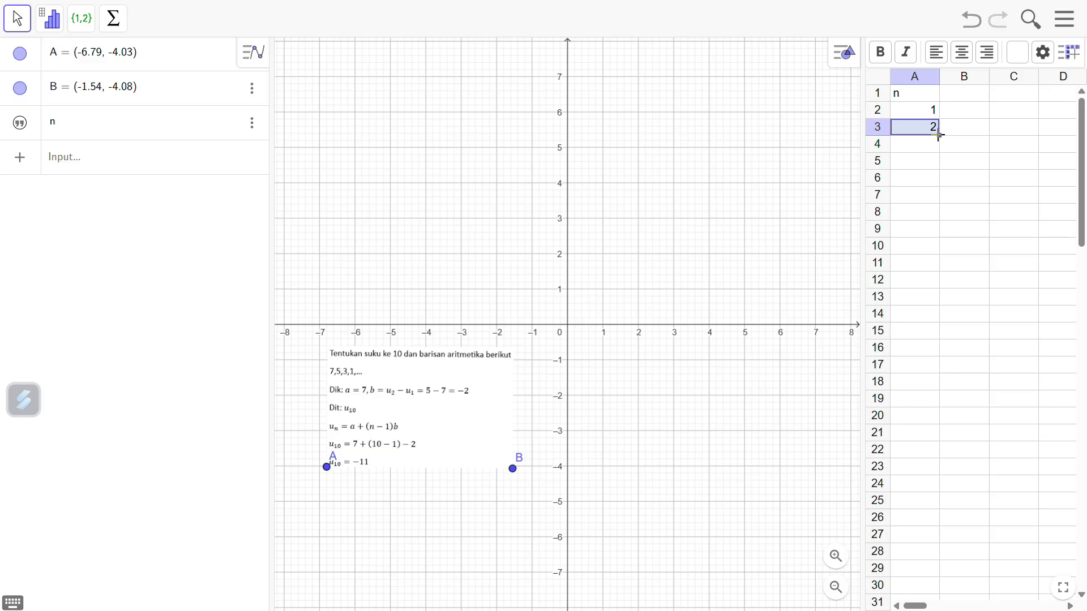
drag(937, 136, 938, 268)
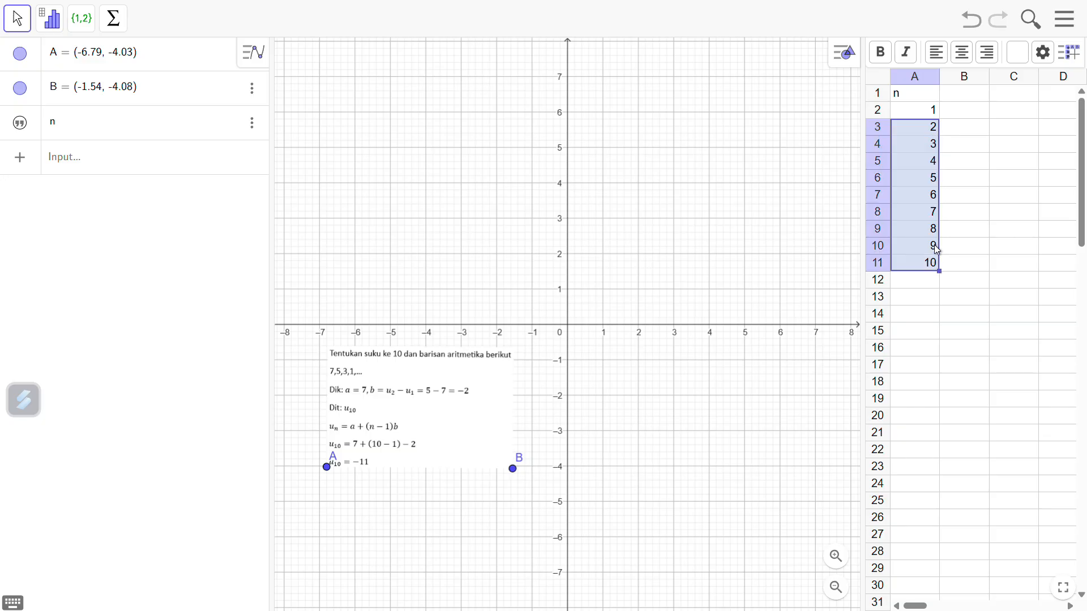
- Enter the header Un in cell B1 and the first term 7 in cell B2
click(964, 100)
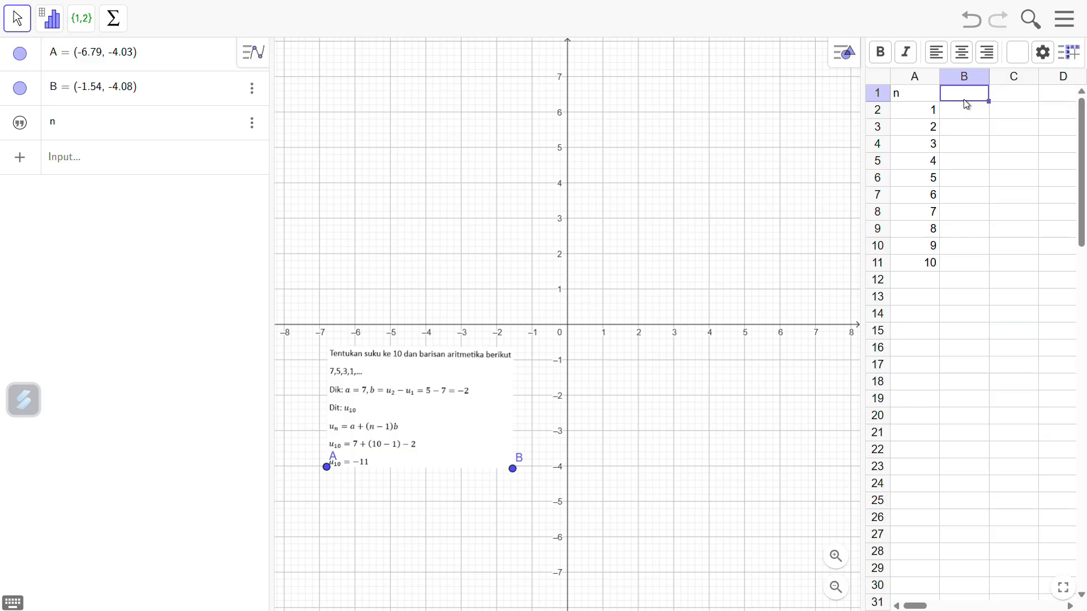
text(Un)
click(968, 114)
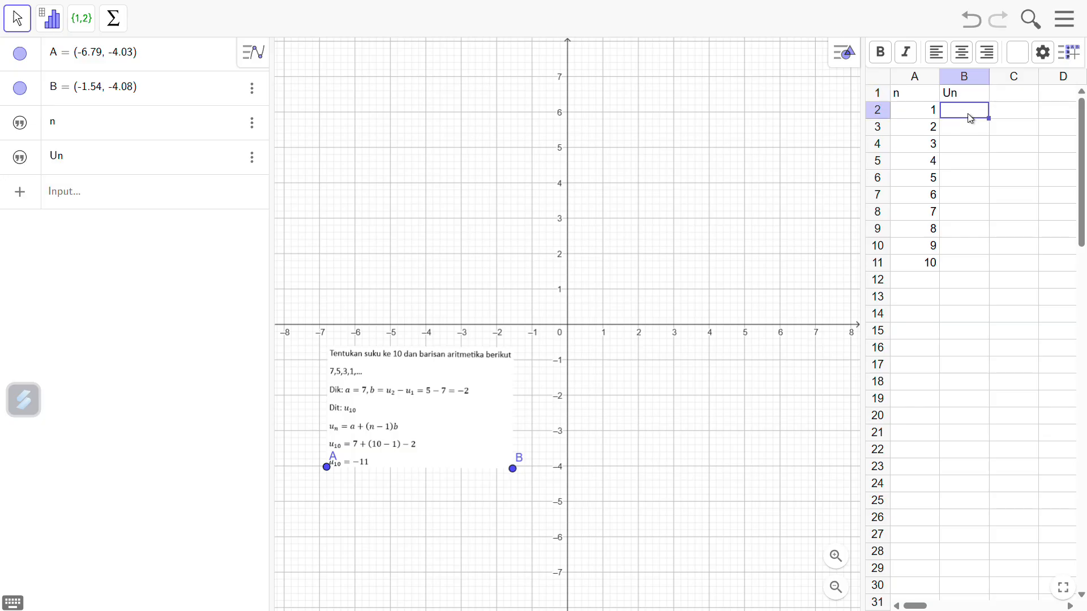
text(7)
- Enter the formula =7+(A3-1)*-2 in cell B3 and fill it down to B11
click(970, 133)
text(=)
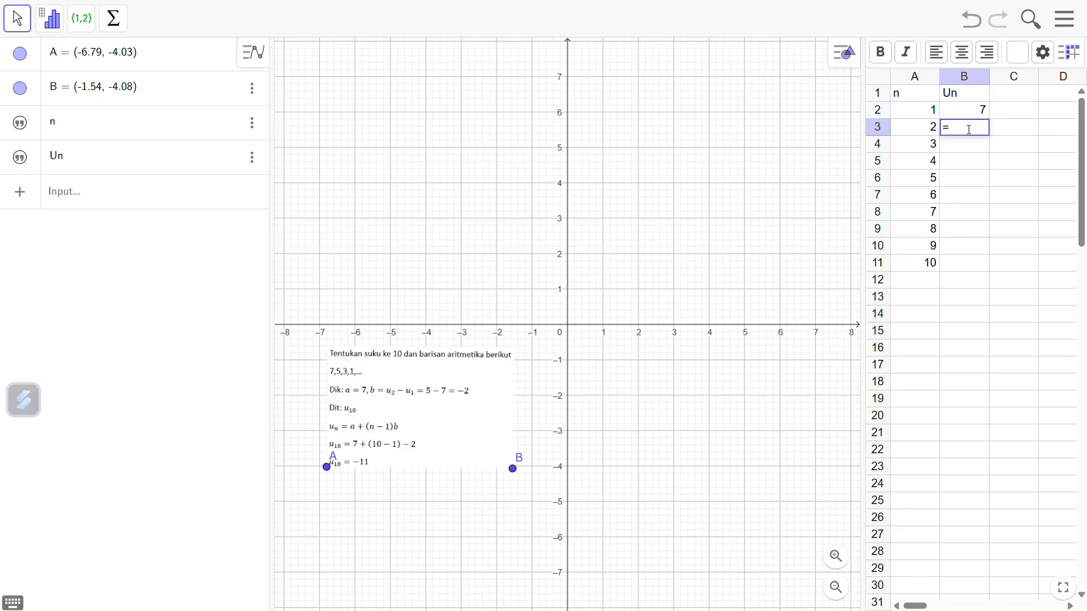
text(7)
text(+)
text(()
text(A)
text(3)
text(-1)
text()*)
text(-2)
key(Return)
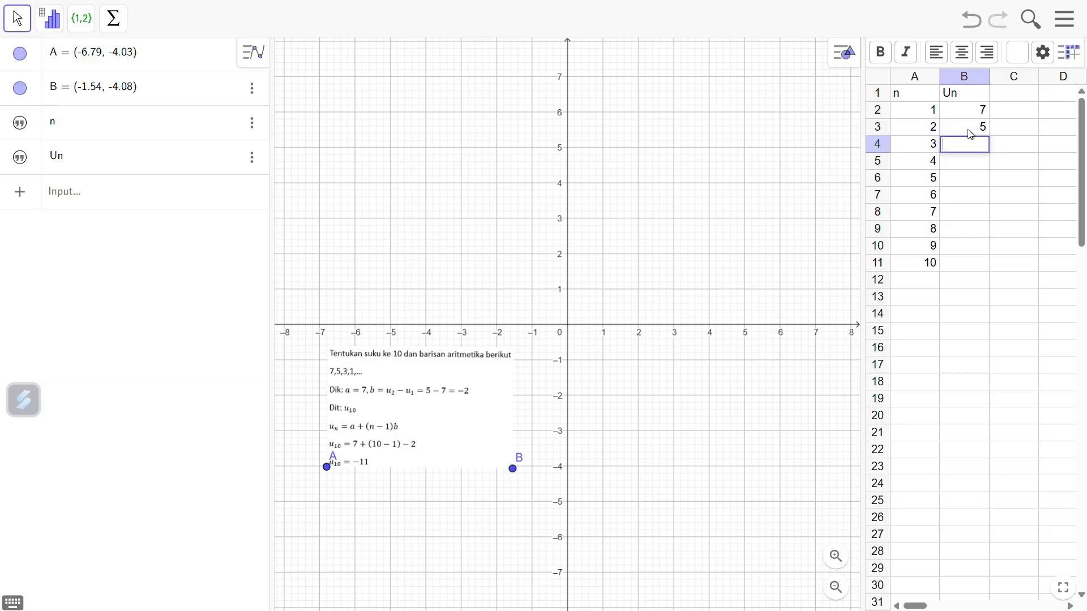
click(978, 127)
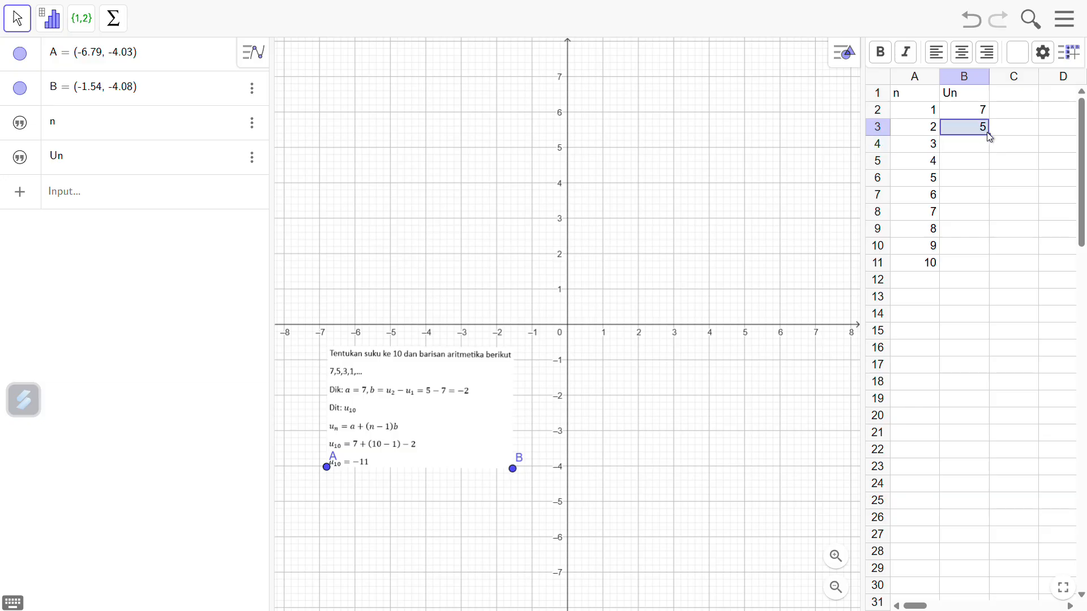
drag(988, 133, 980, 263)
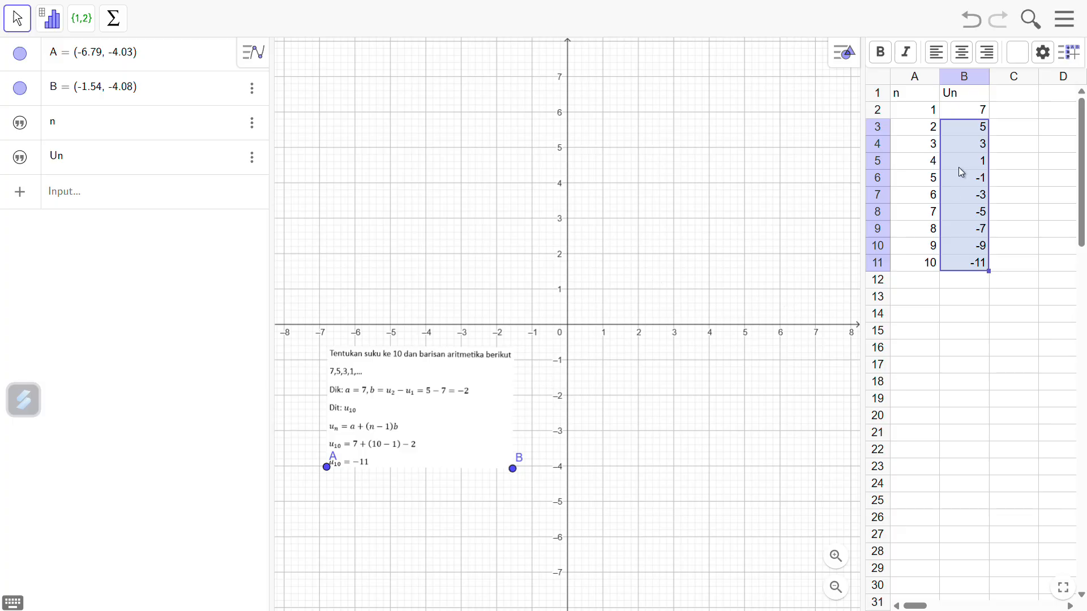
- Enter the header n,Un in cell C1
click(1010, 94)
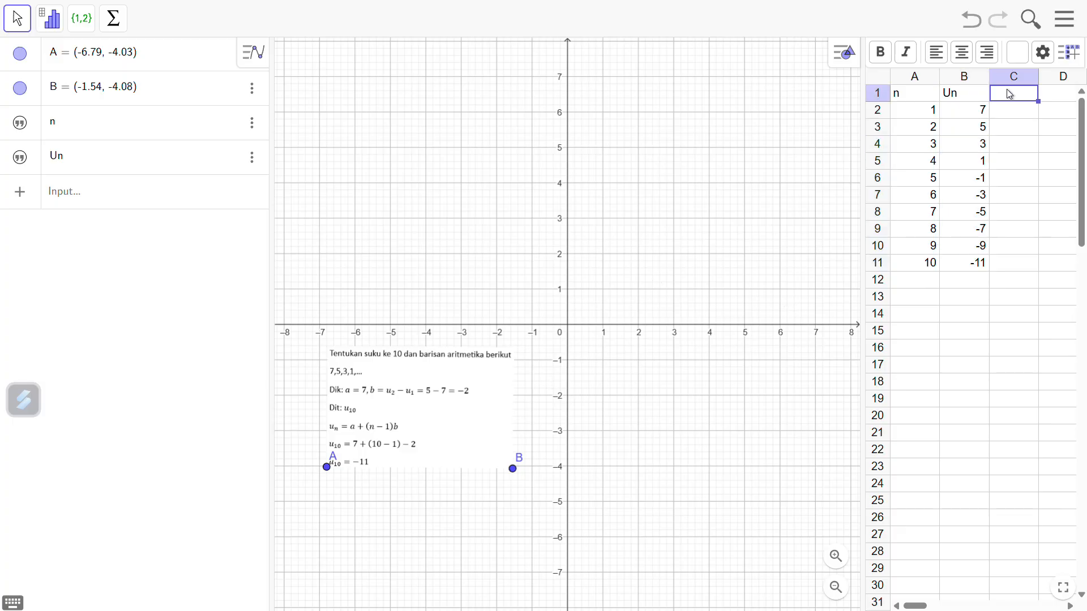
double_click(1011, 94)
text(n,UN)
key(BackSpace)
text(n)
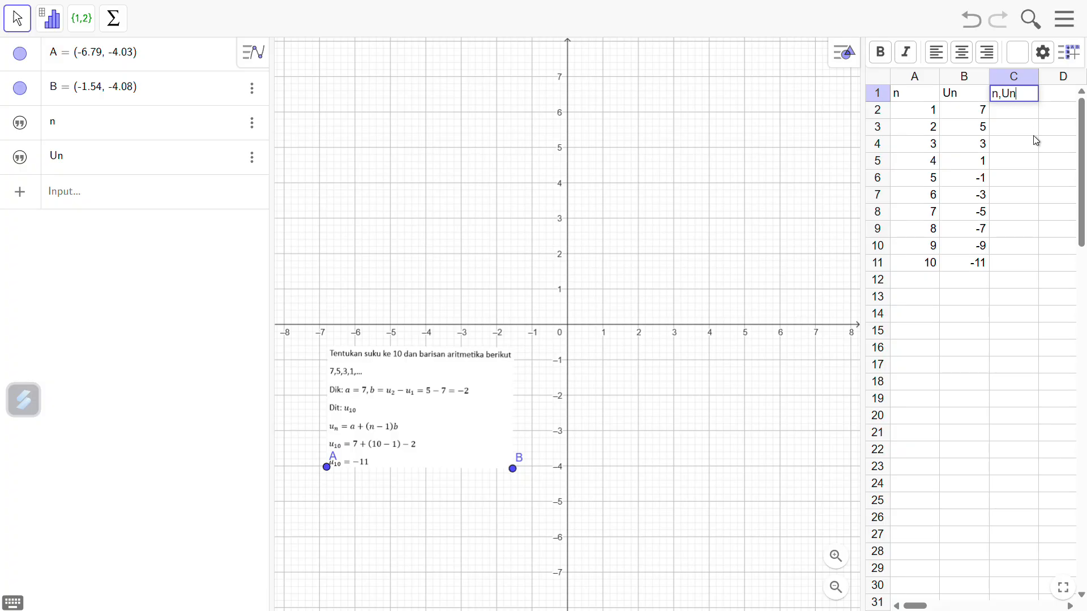
- Enter the point formula =(A2,B2) in cell C2 and fill it down to C11
click(1020, 118)
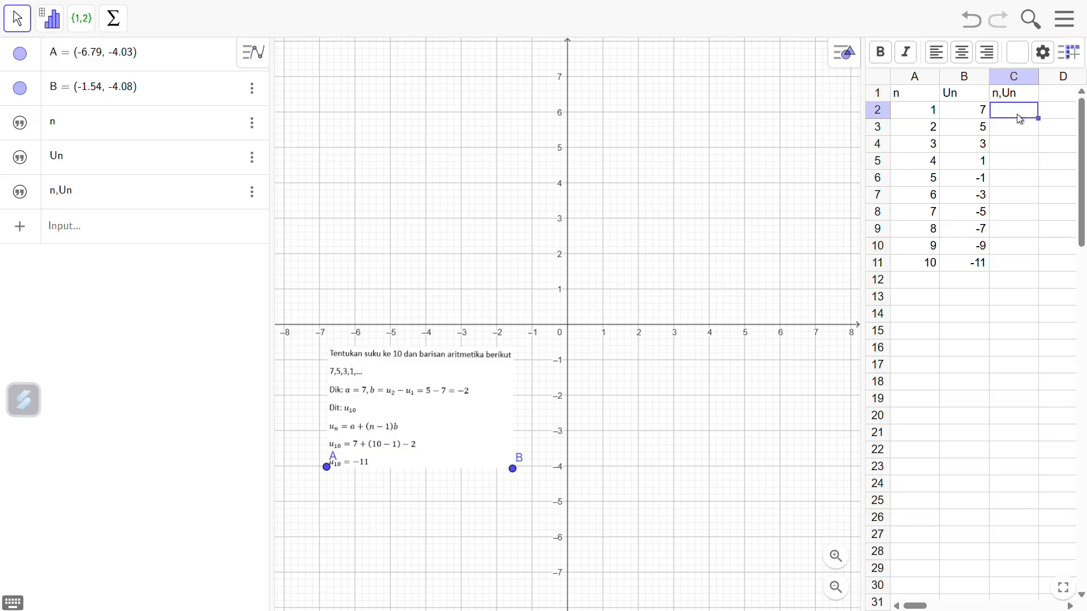
text(=(A2,B2)
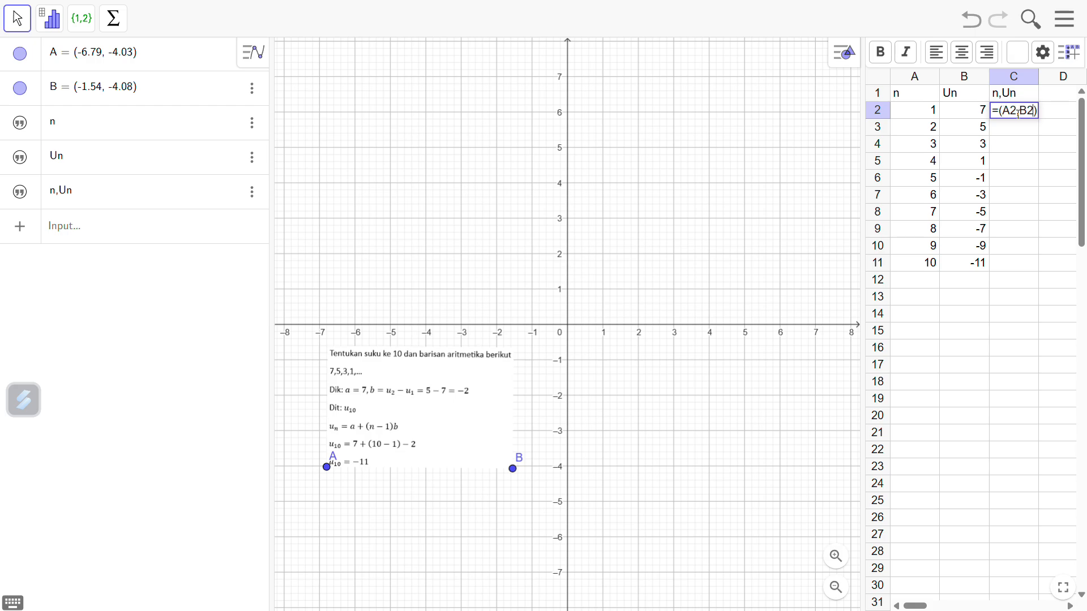
text())
key(Return)
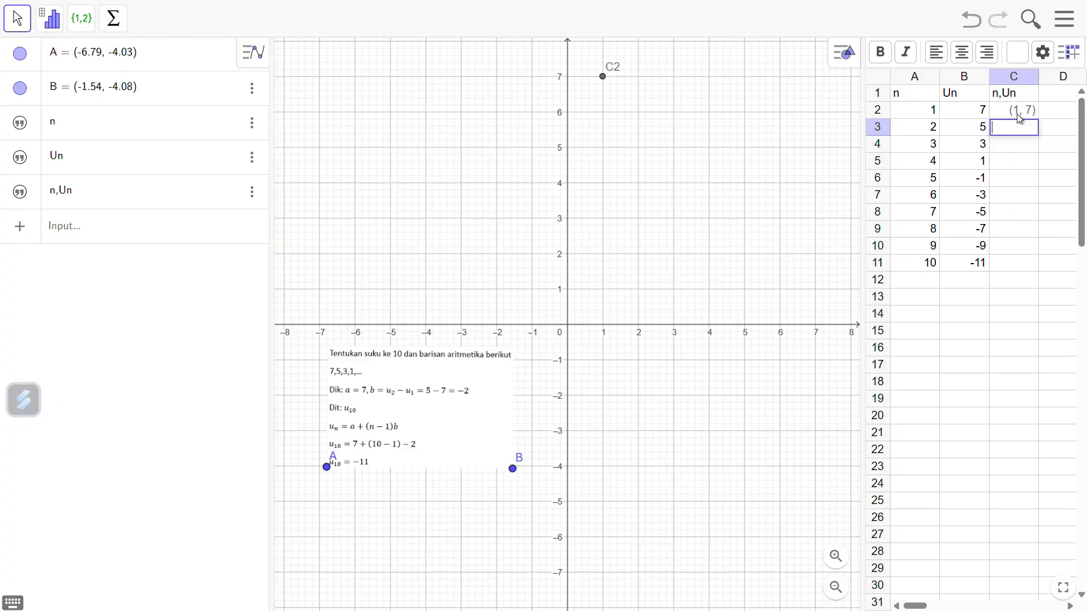
click(1020, 116)
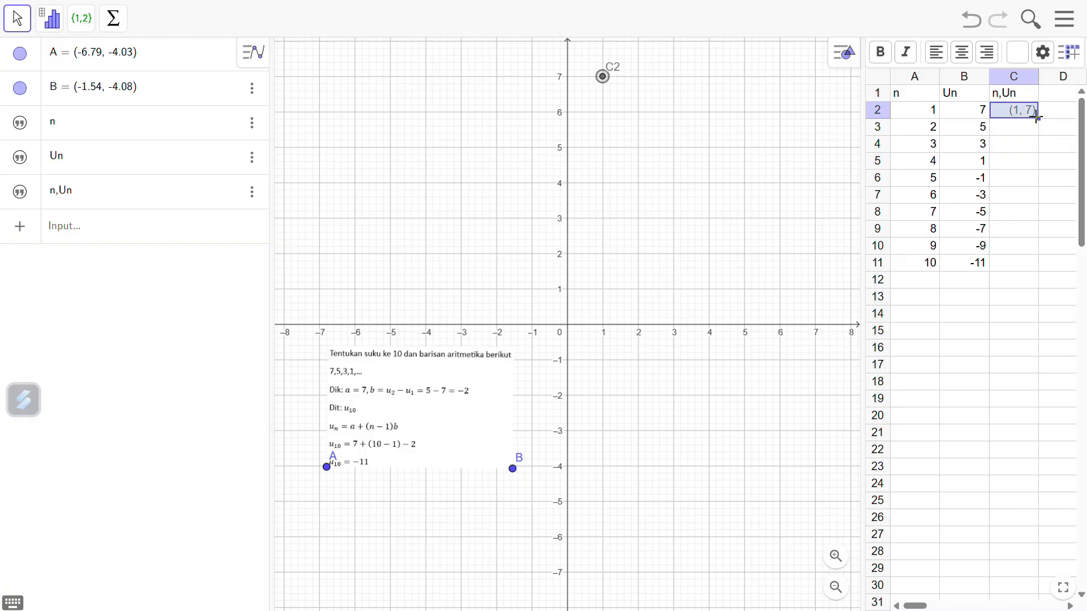
drag(1039, 118, 1036, 264)
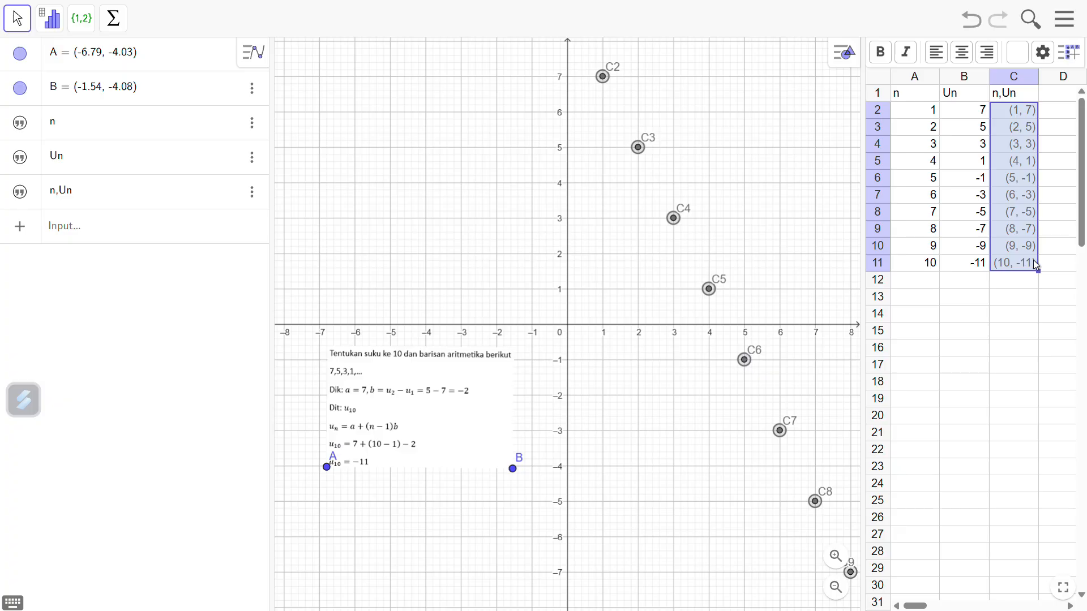
- Draw a line through points C2 and C7 on the graph, undoing any stray extra point
scroll(666, 321, down, 5)
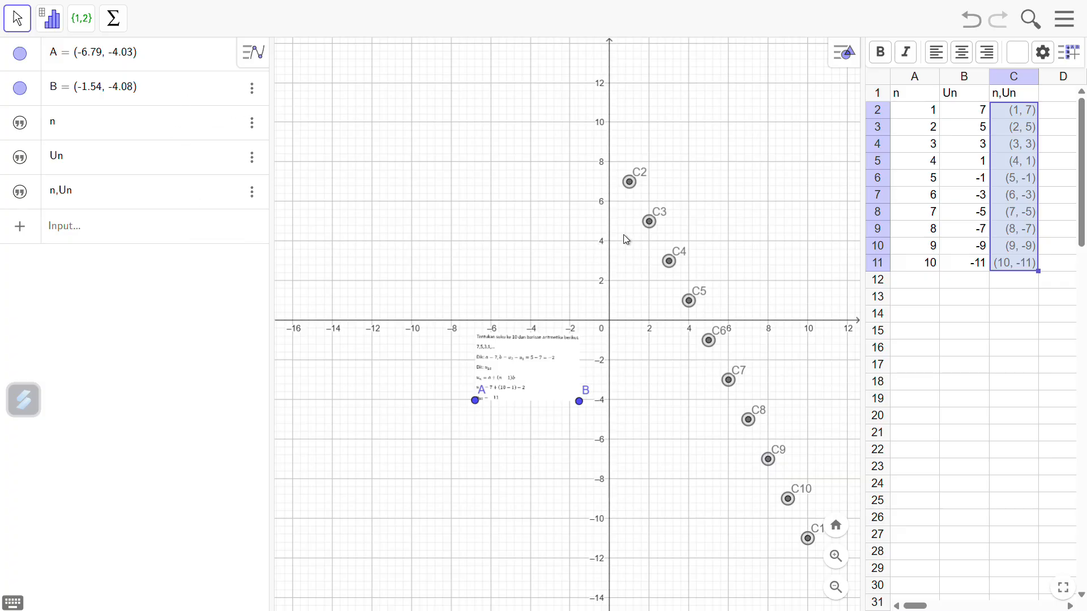
click(572, 228)
click(80, 22)
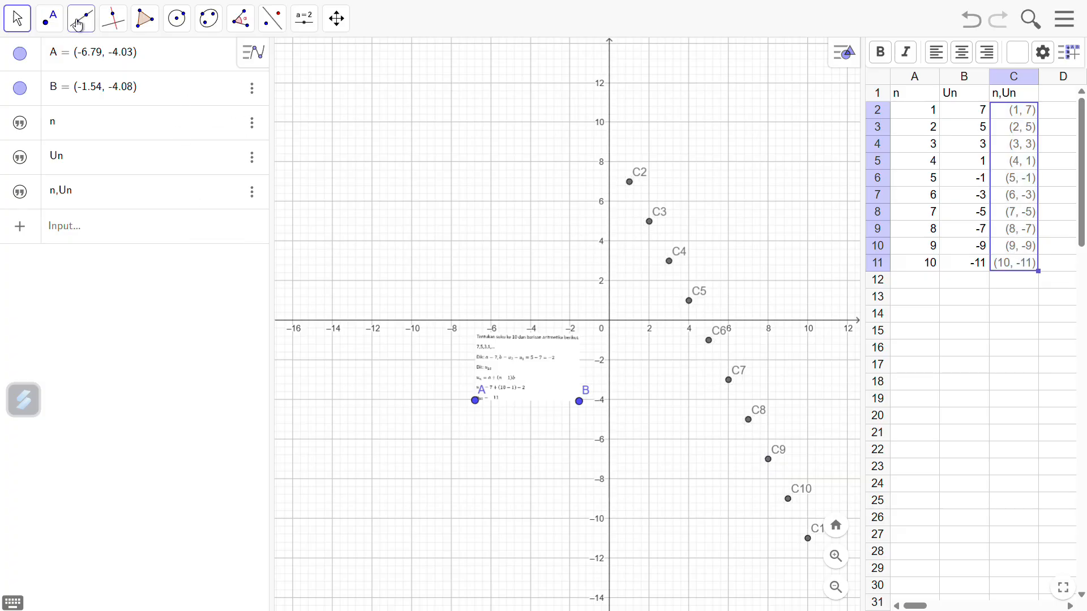
click(93, 59)
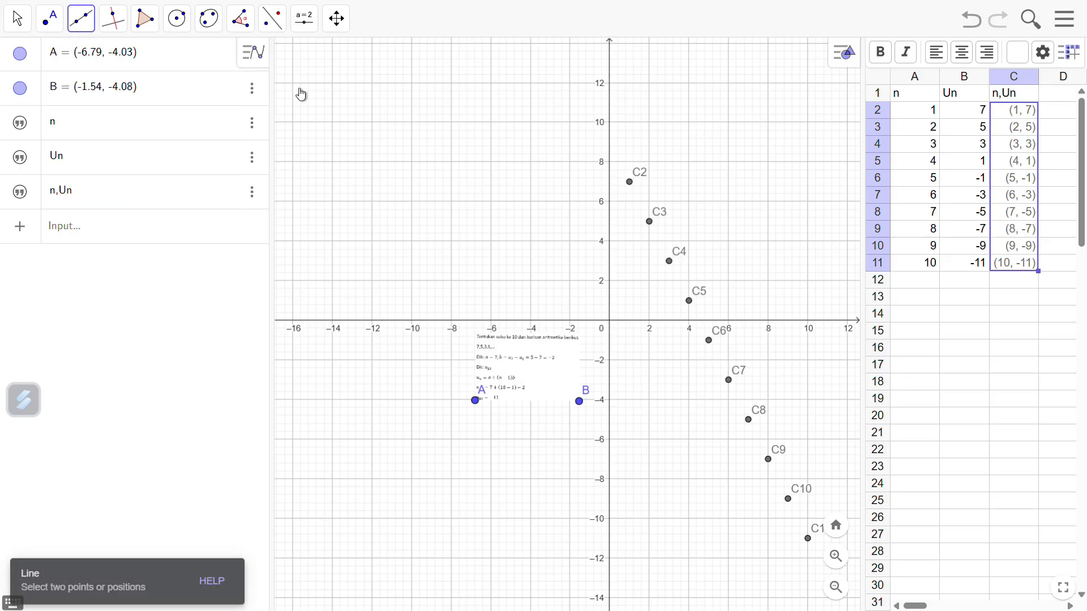
click(630, 183)
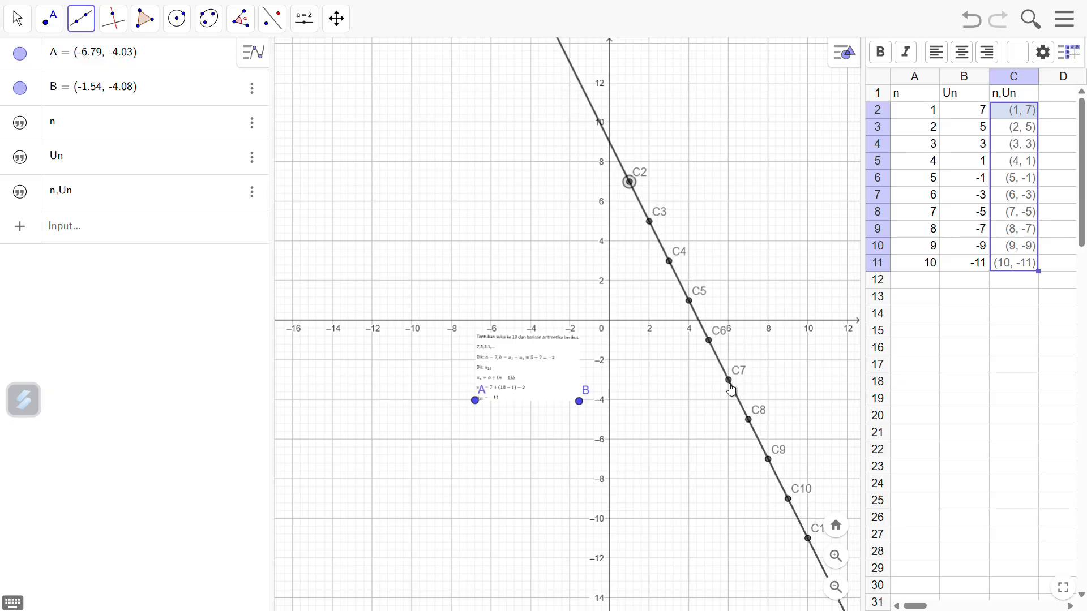
click(728, 382)
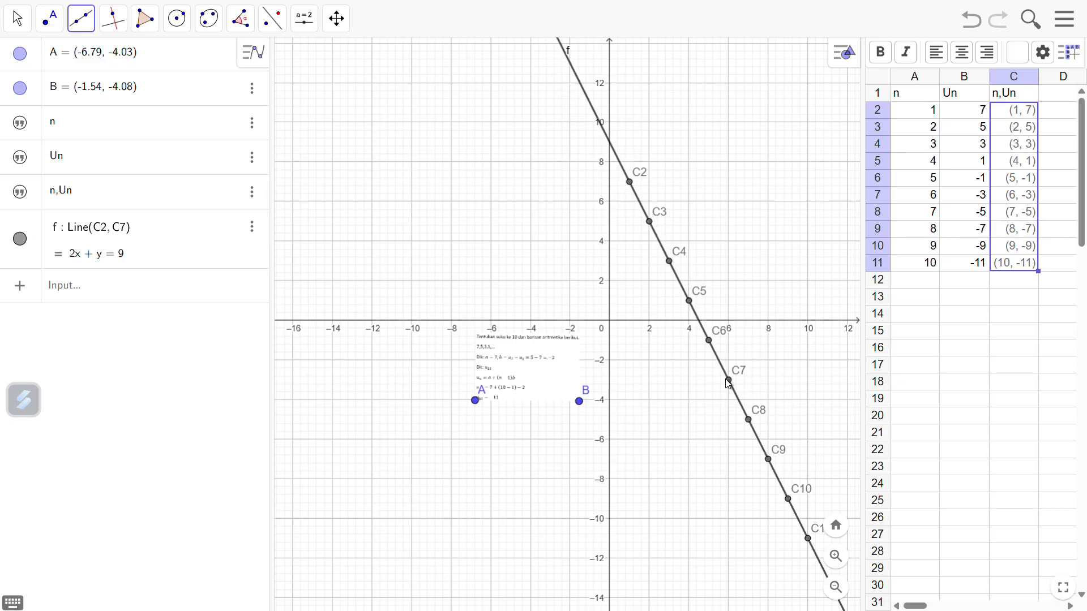
click(689, 360)
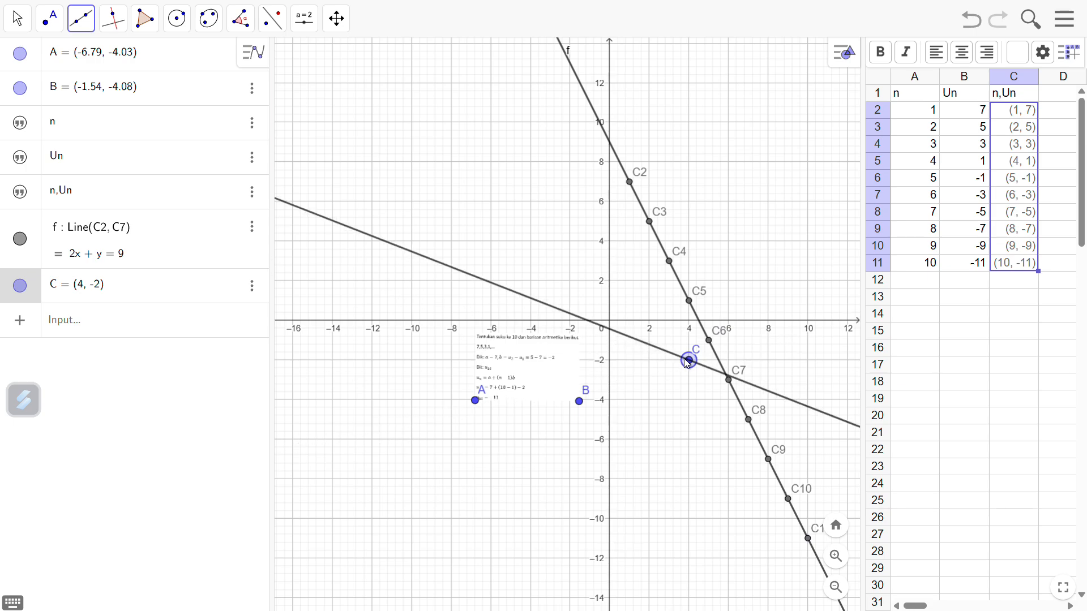
key(ctrl+z)
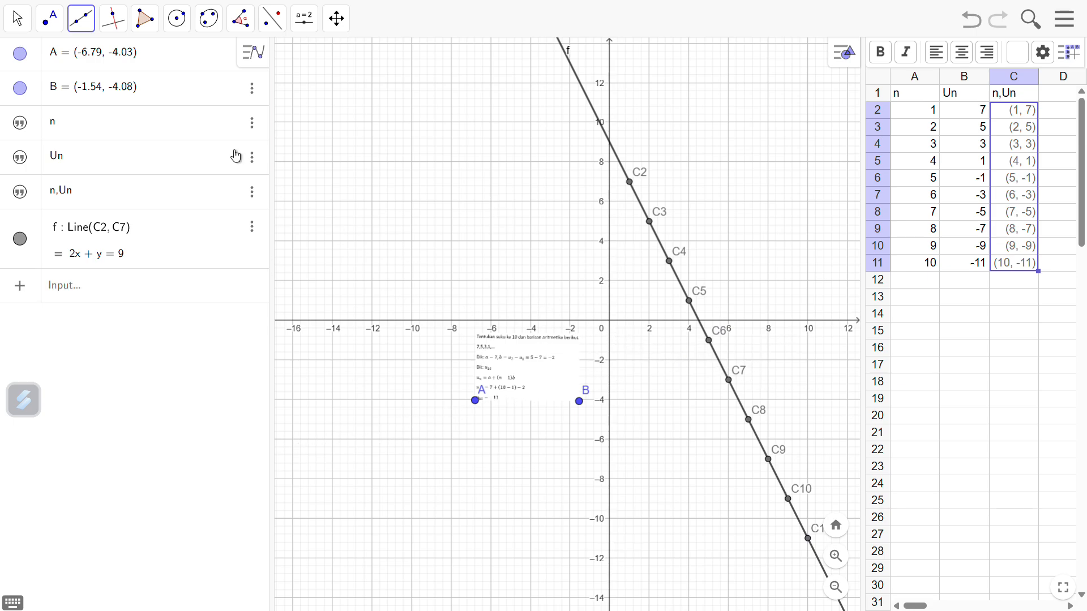
- Switch to the Move tool and pan the graph to bring all points from C2 to C11 into view
click(11, 30)
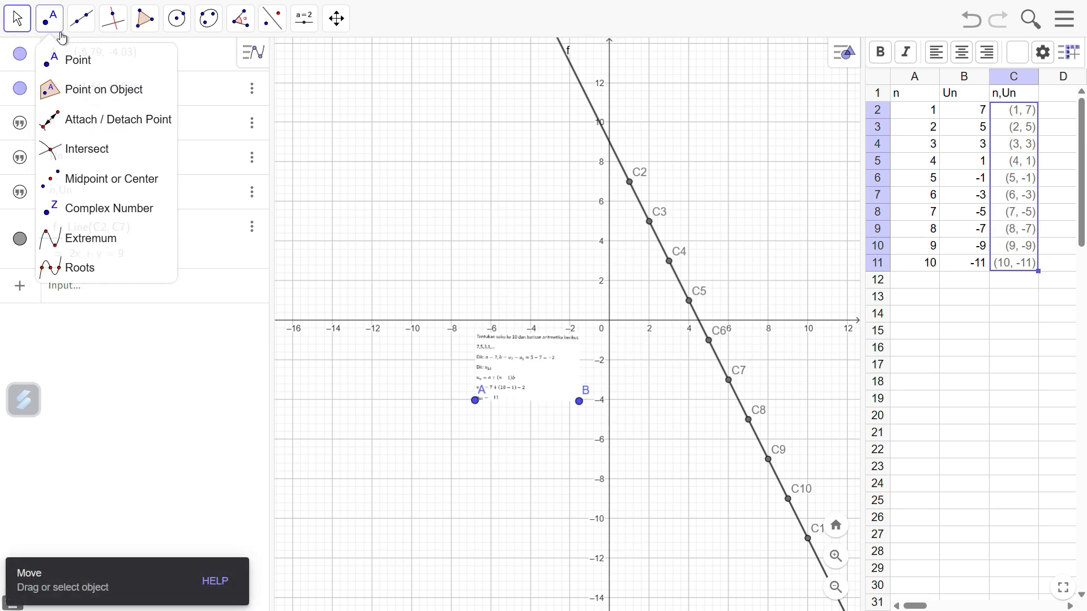
click(20, 57)
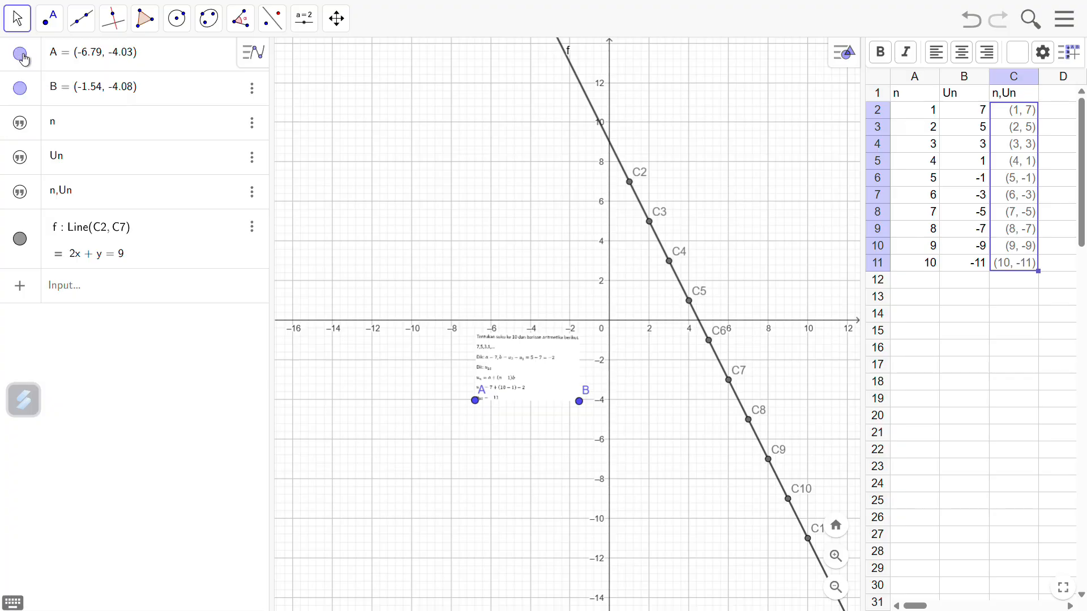
drag(645, 117, 563, 130)
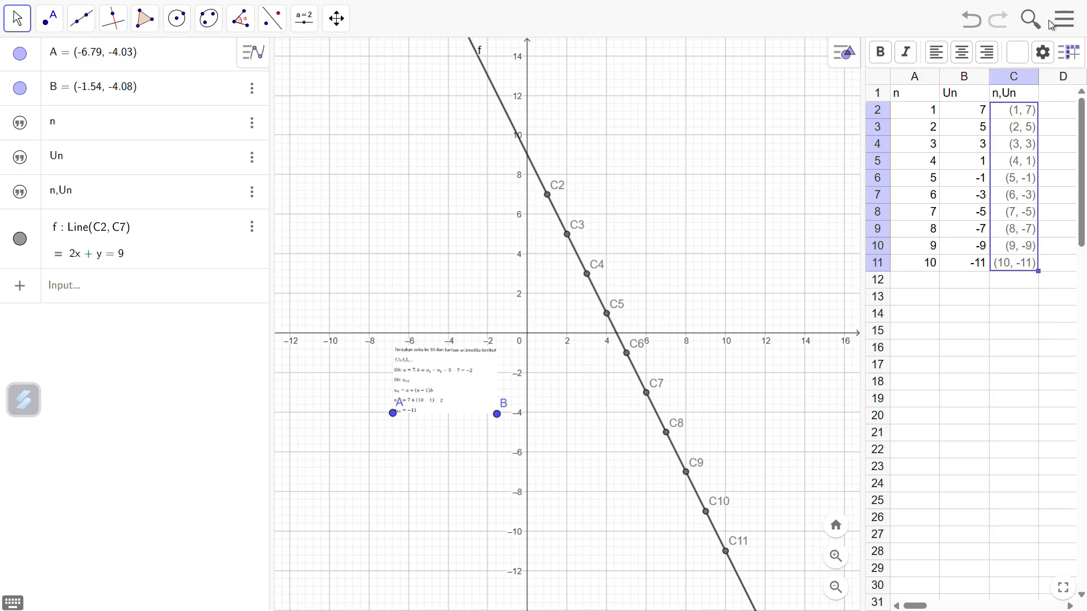
- Start a new blank file, discarding the unsaved changes, and dismiss the app chooser
click(1066, 23)
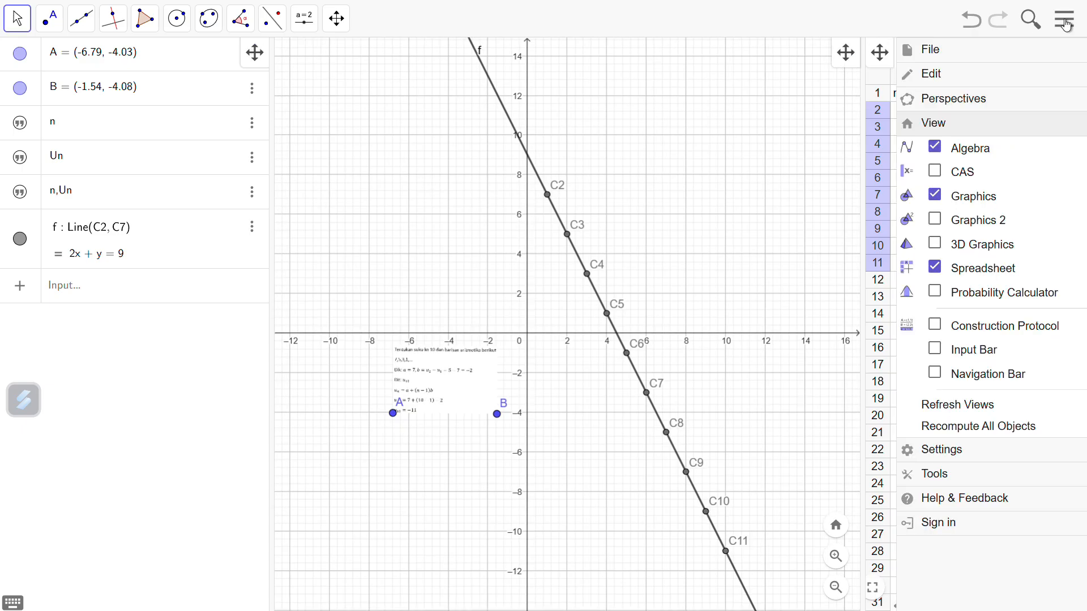
click(1019, 55)
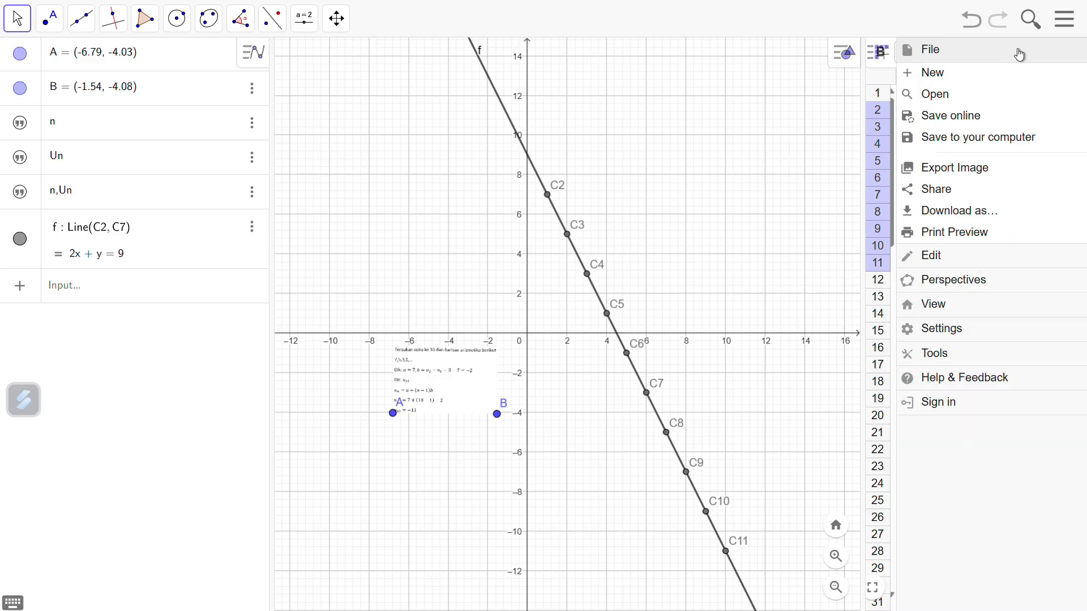
click(1010, 82)
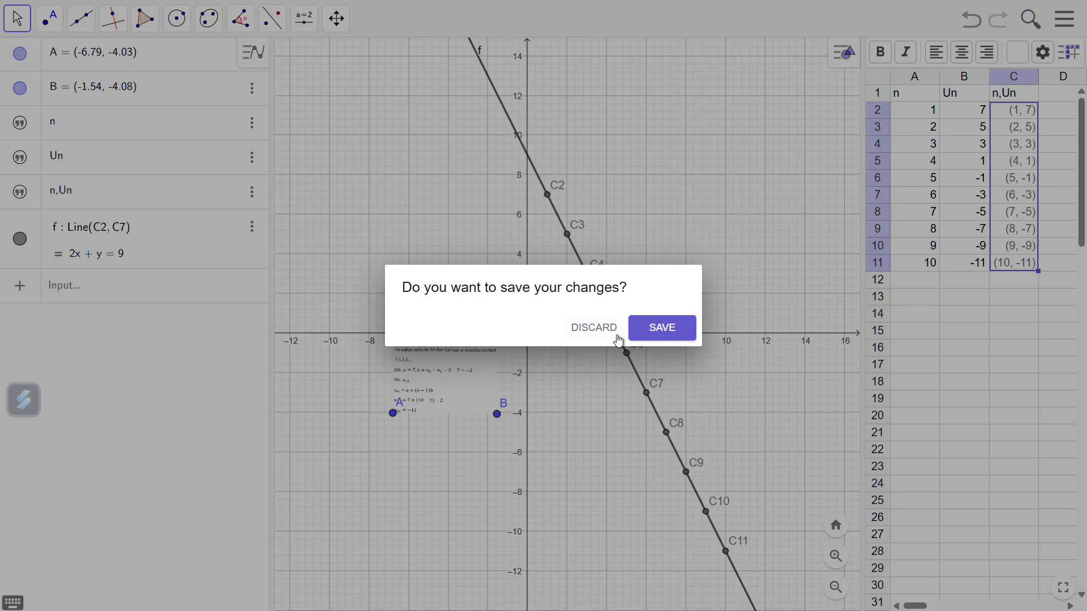
click(614, 340)
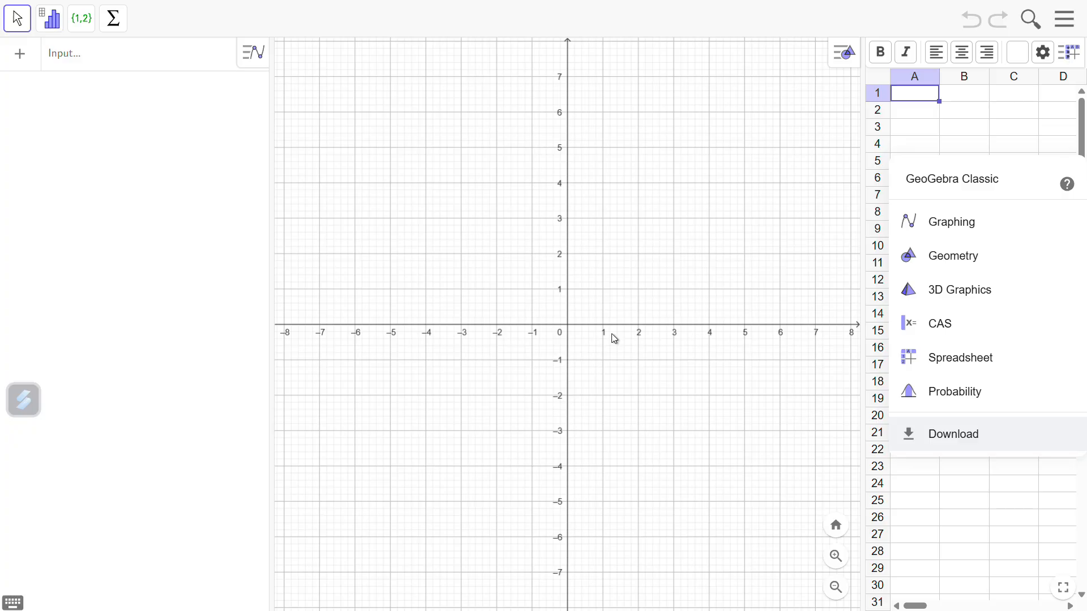
click(741, 118)
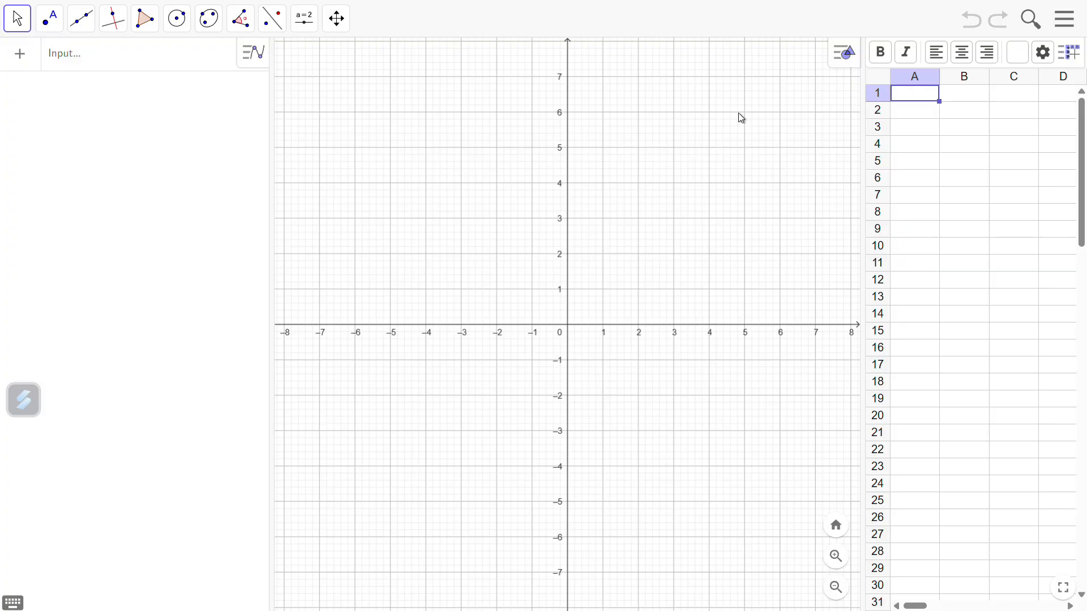
mouse_move(536, 5)
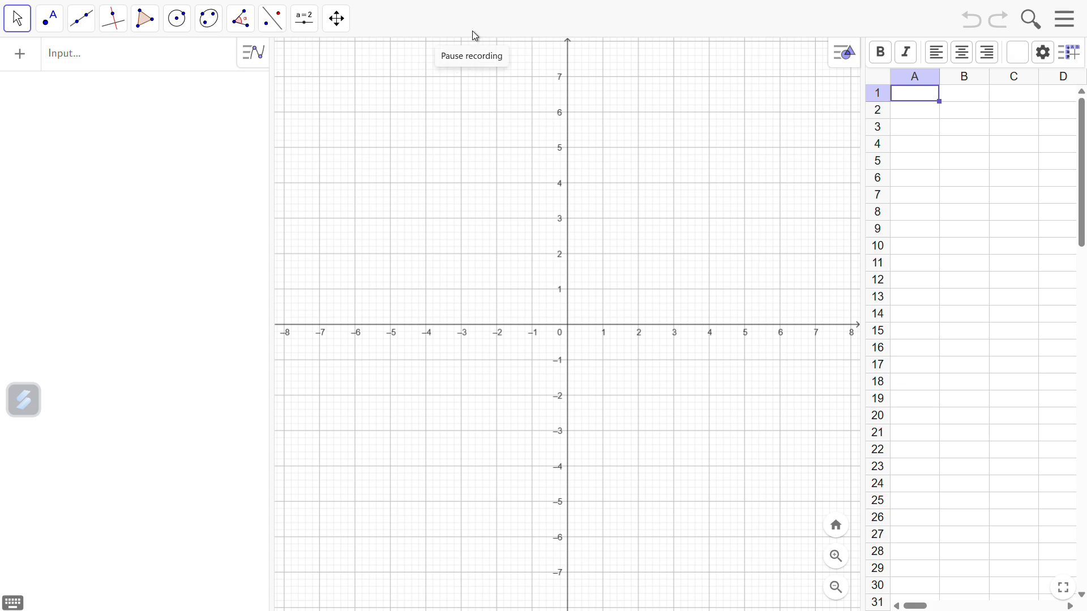
- Paste the copied arithmetic series problem image into the graph area and enter the header n in cell A1
key(ctrl+v)
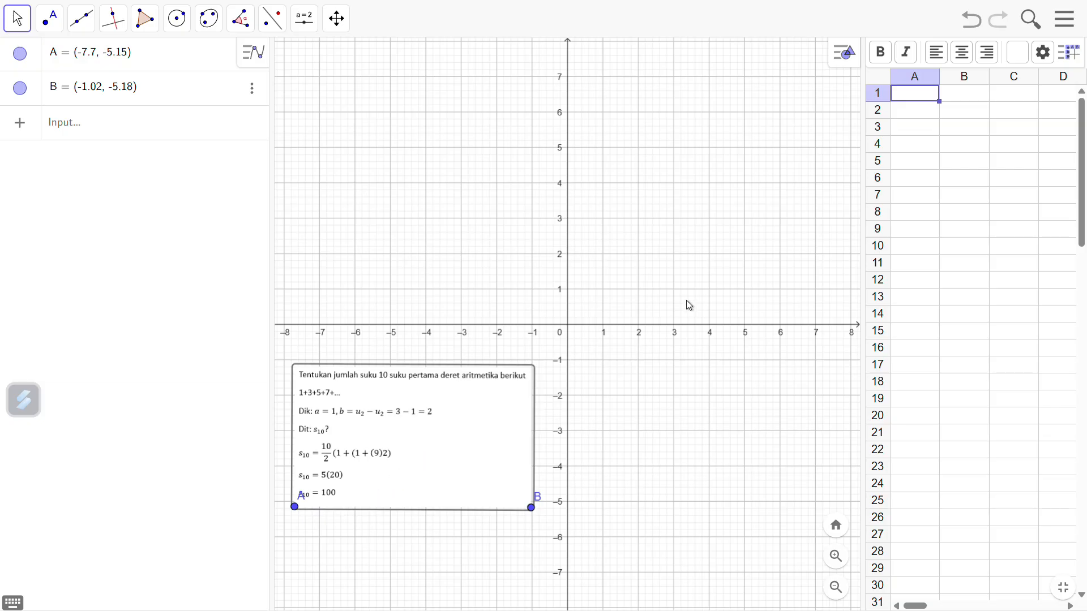
click(920, 101)
text(n)
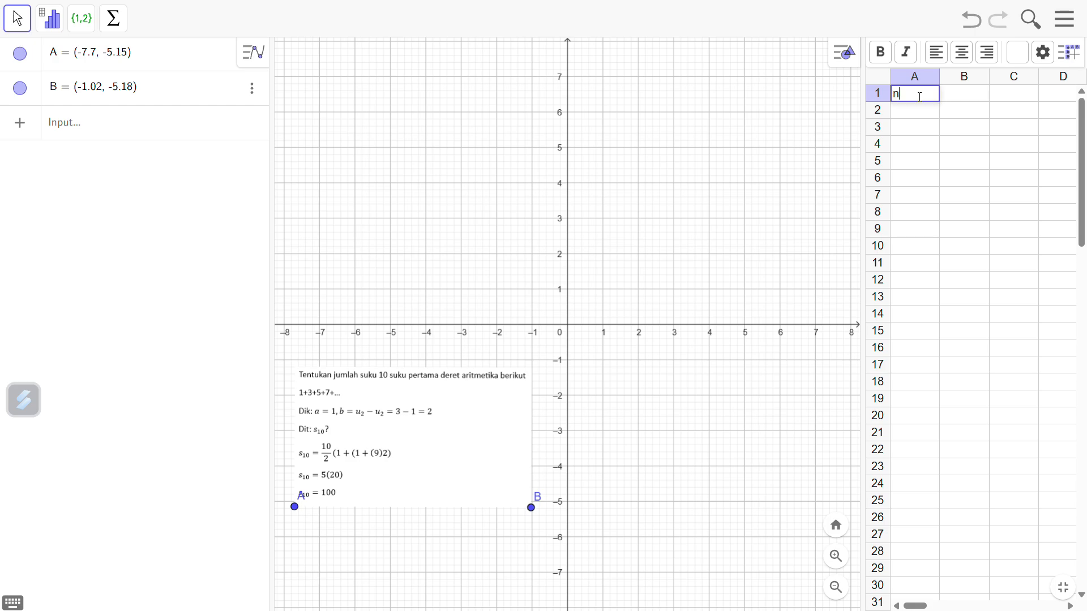
key(Return)
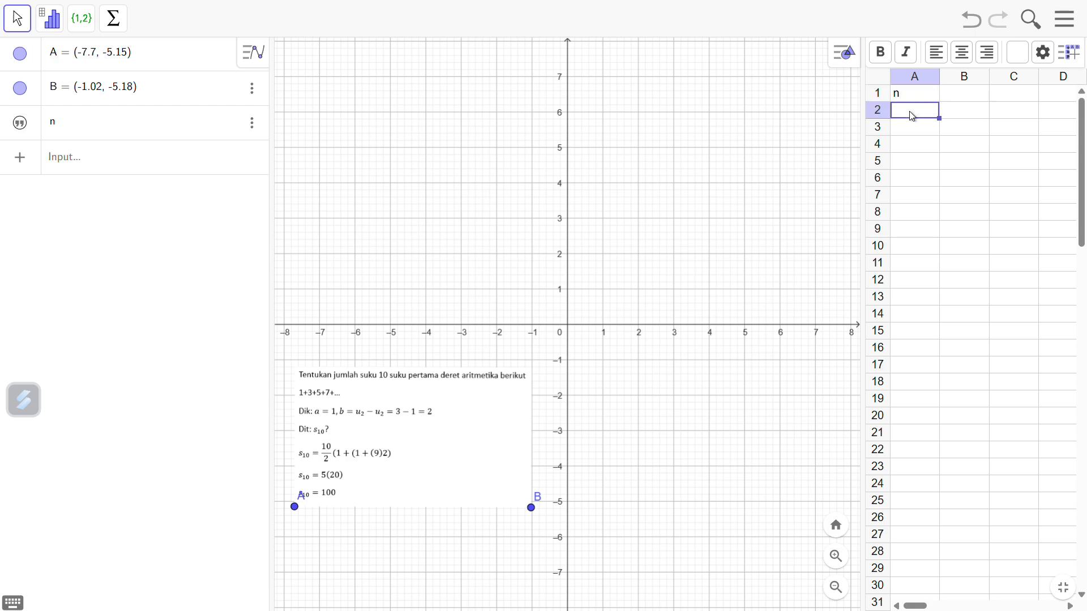
- Enter 1 in cell A2 and fill the formula =A2+1 from A3 down to A11
text(1)
key(Return)
text(+)
key(BackSpace)
text(=)
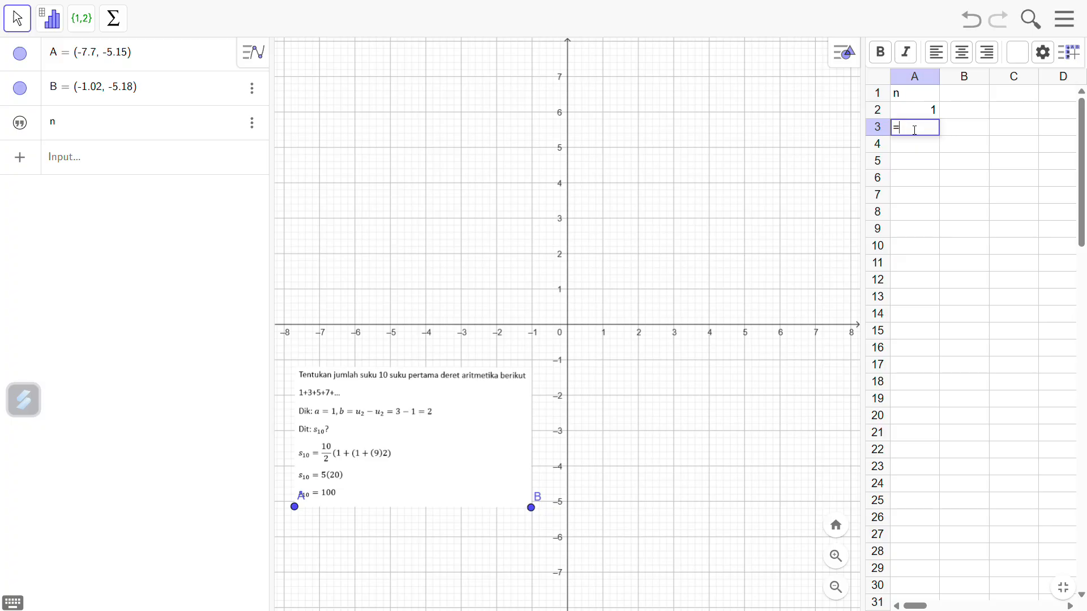
text(A2+1)
key(Return)
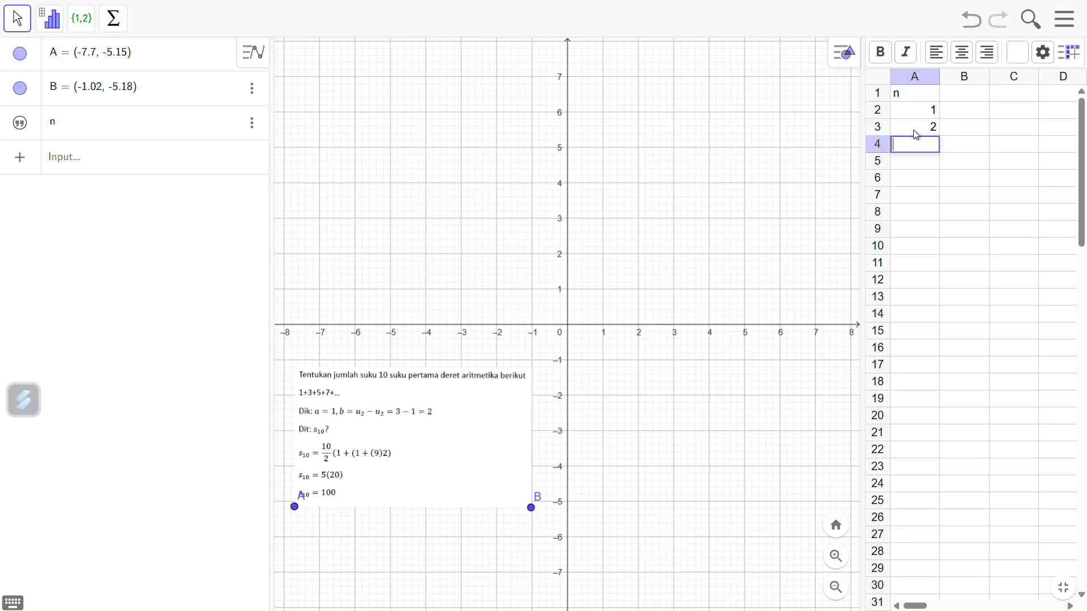
click(918, 132)
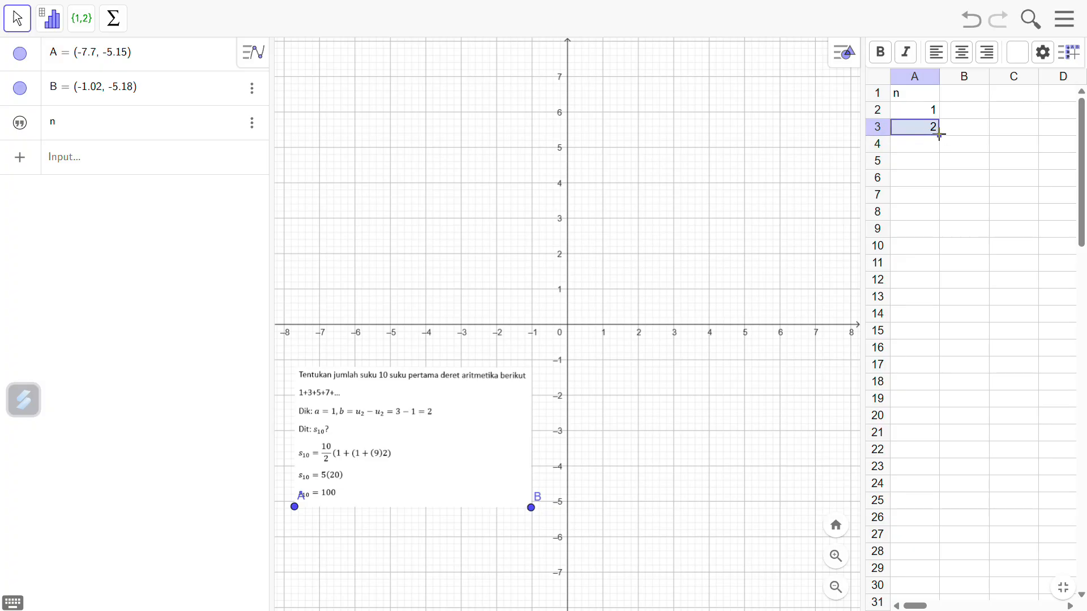
drag(939, 134, 947, 269)
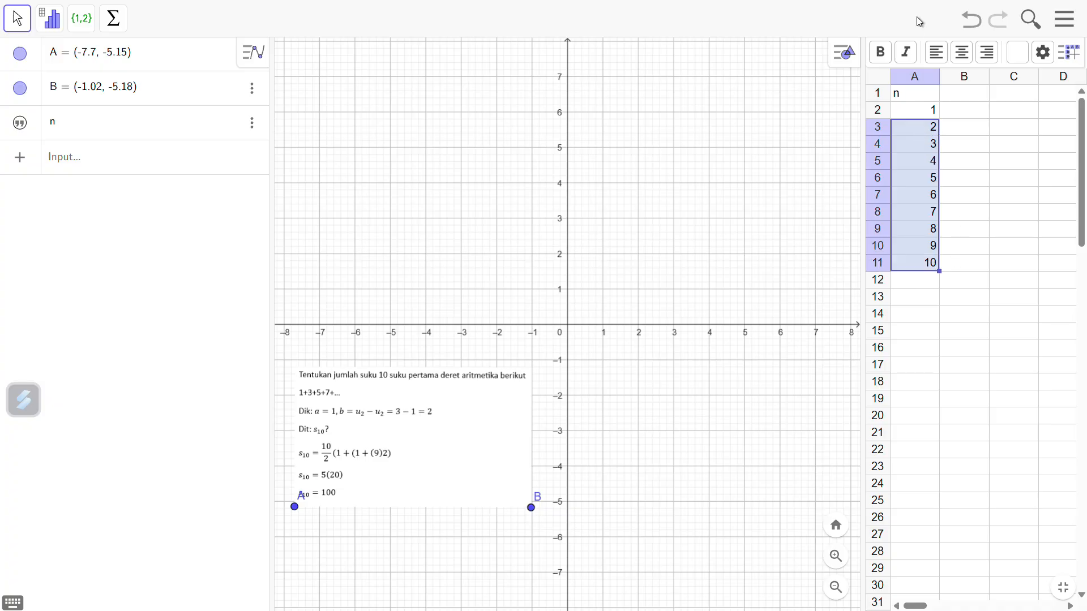
- Enter the header Un in cell B1 and the first term 1 in cell B2
click(972, 99)
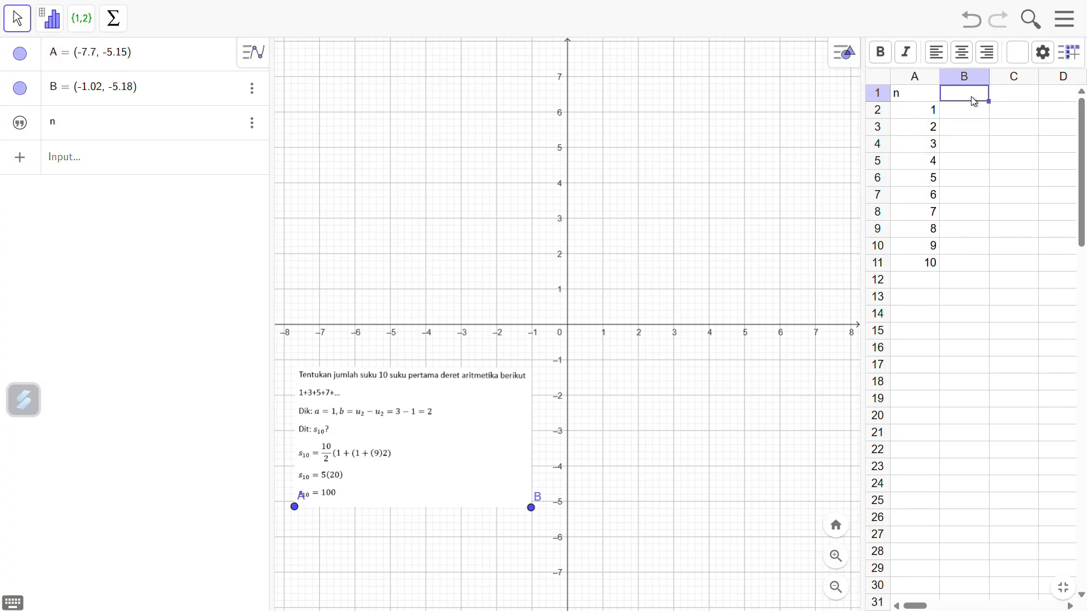
text(Un)
click(971, 117)
text(=)
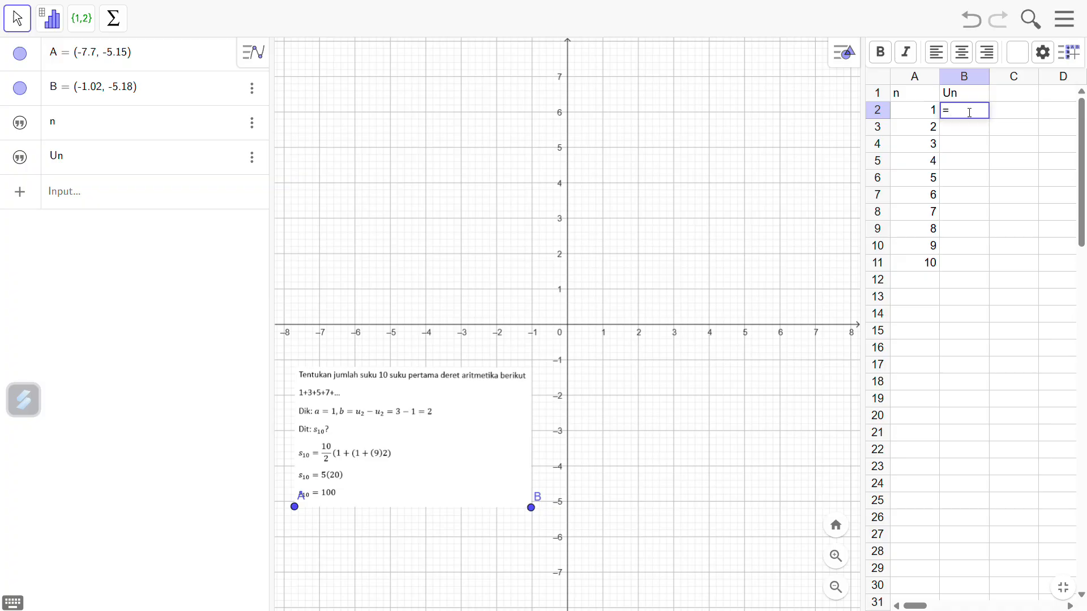
key(BackSpace)
text(1)
click(973, 130)
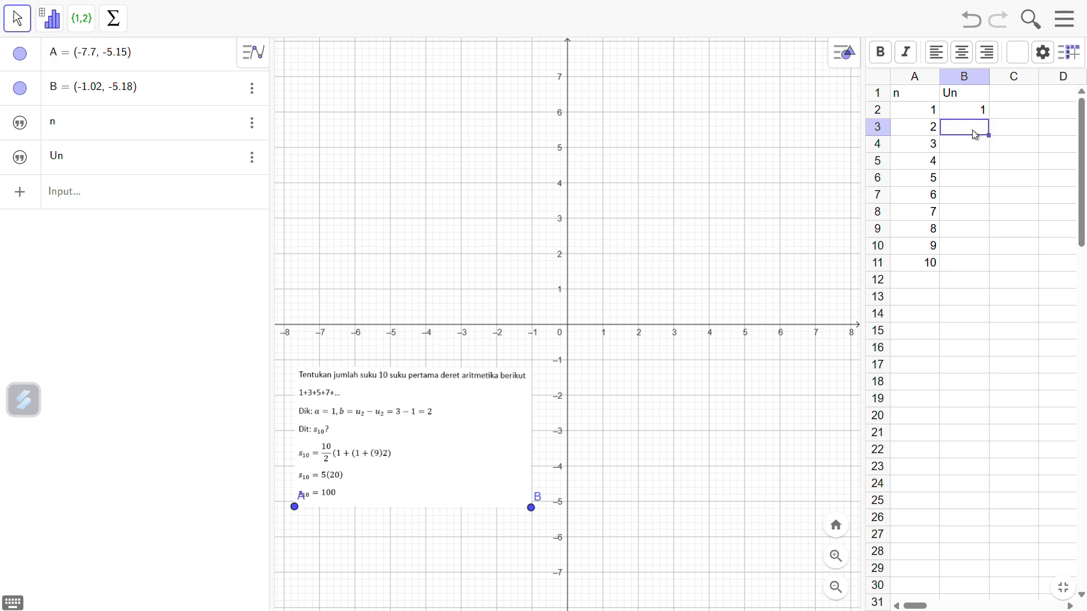
- Enter the term formula =1+(A3-1)*2 in cell B3 and fill it down to B11
text(=)
text(1)
text(+)
text(()
text(A3)
text(-1)
text()*)
text(2)
key(Return)
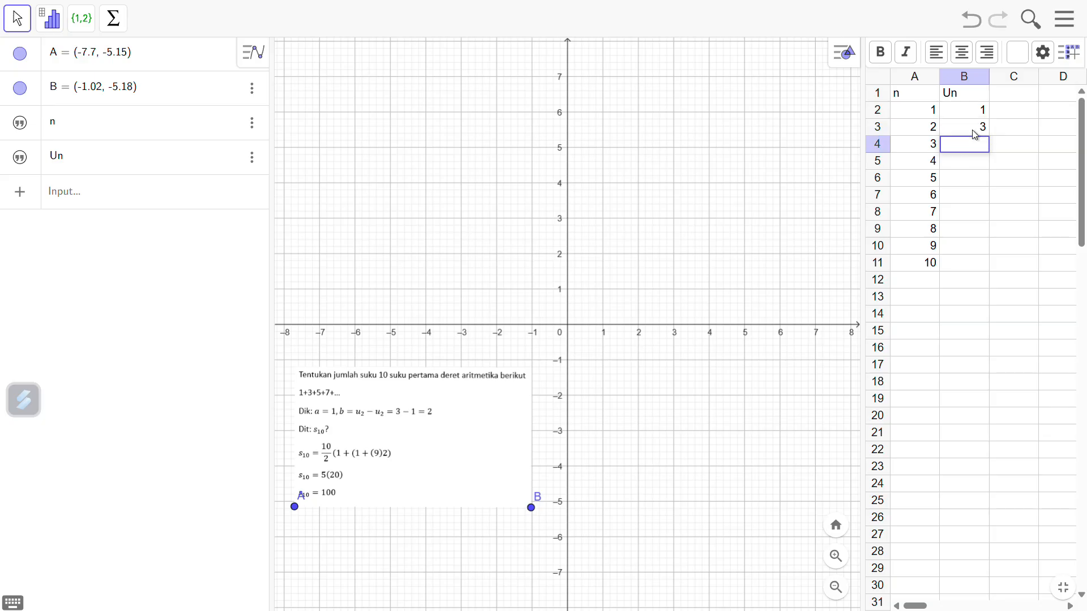
click(986, 130)
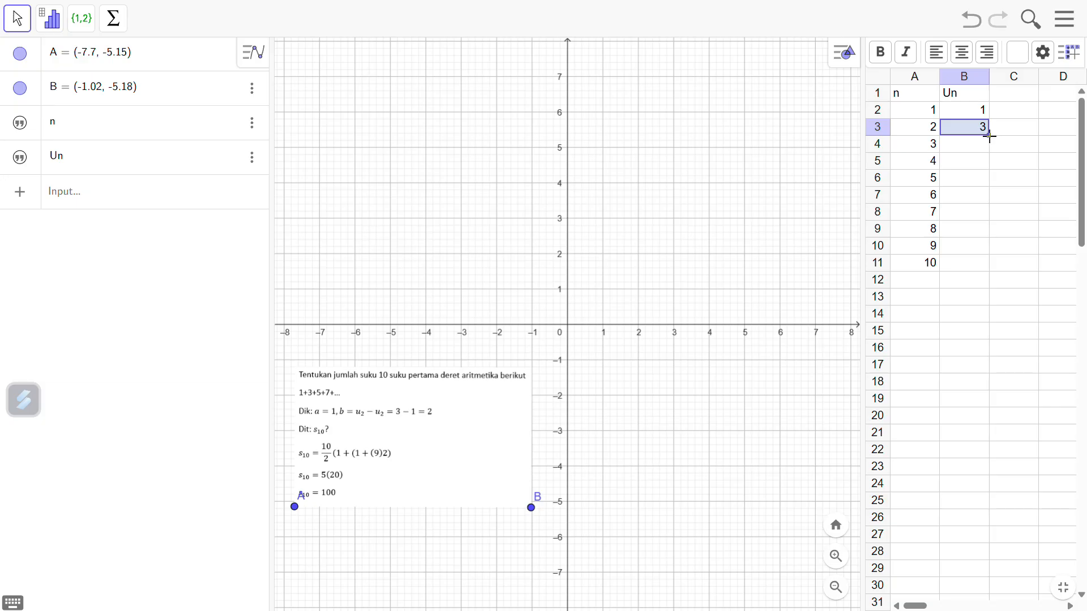
drag(986, 136, 973, 260)
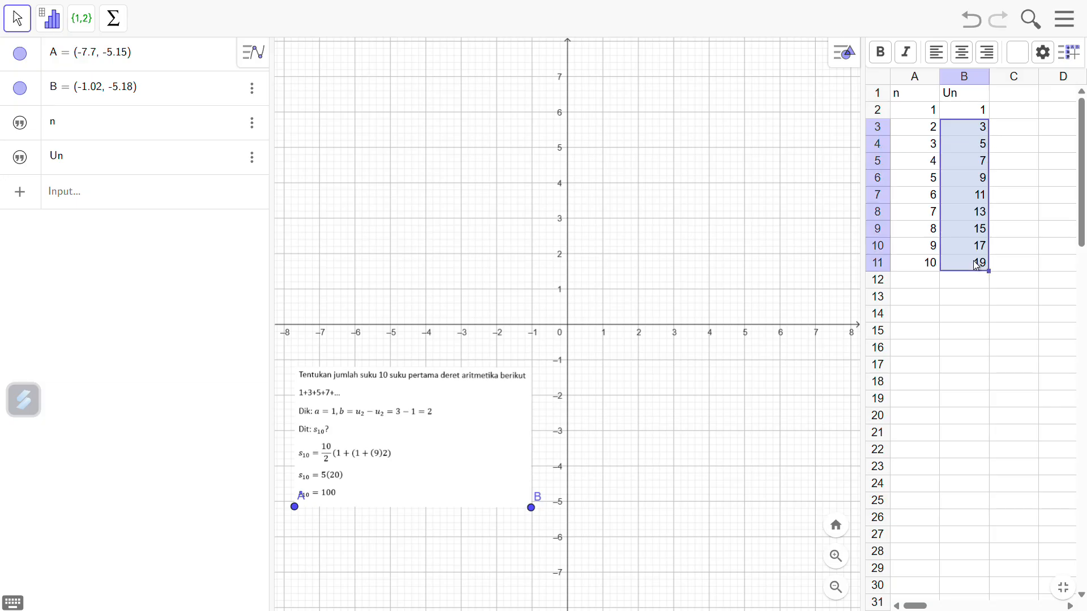
- Label cell A12 as jumlah and calculate the sum of cells B2 to B11 in B12
click(928, 284)
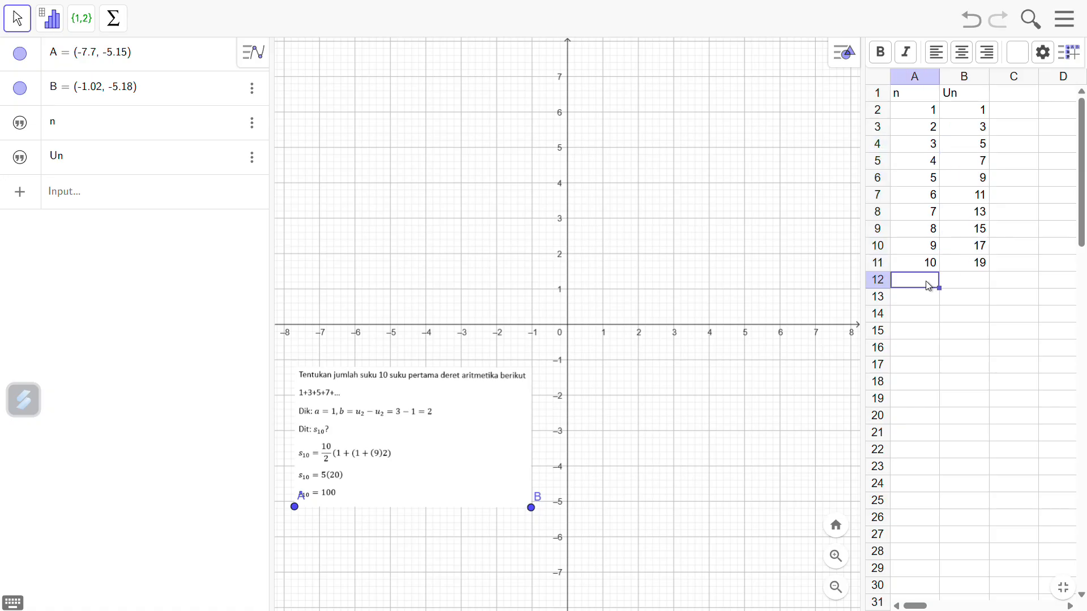
text(jumlah)
click(976, 282)
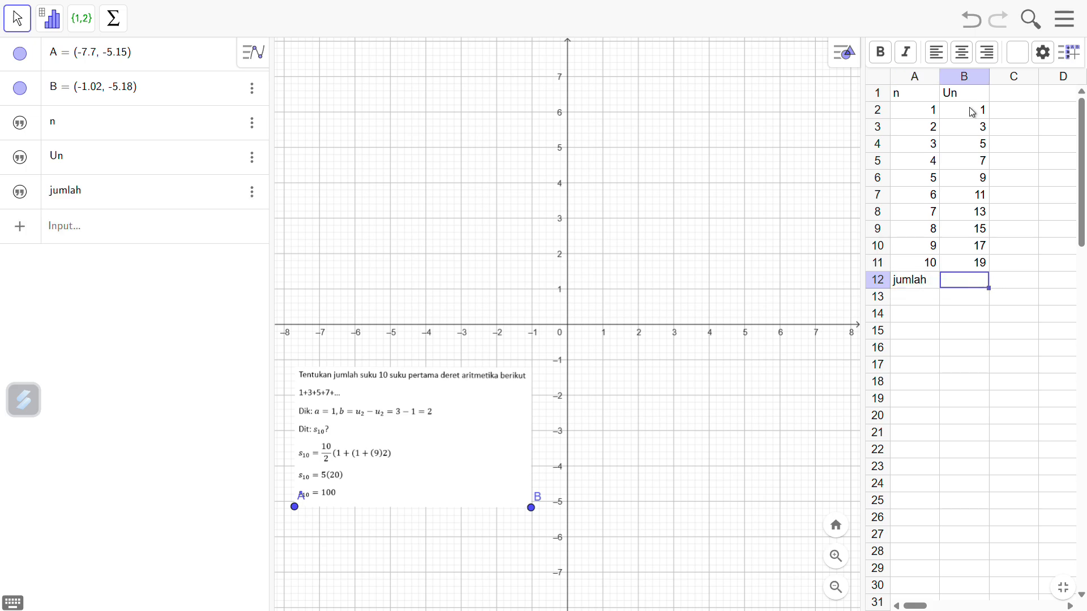
drag(972, 109, 980, 262)
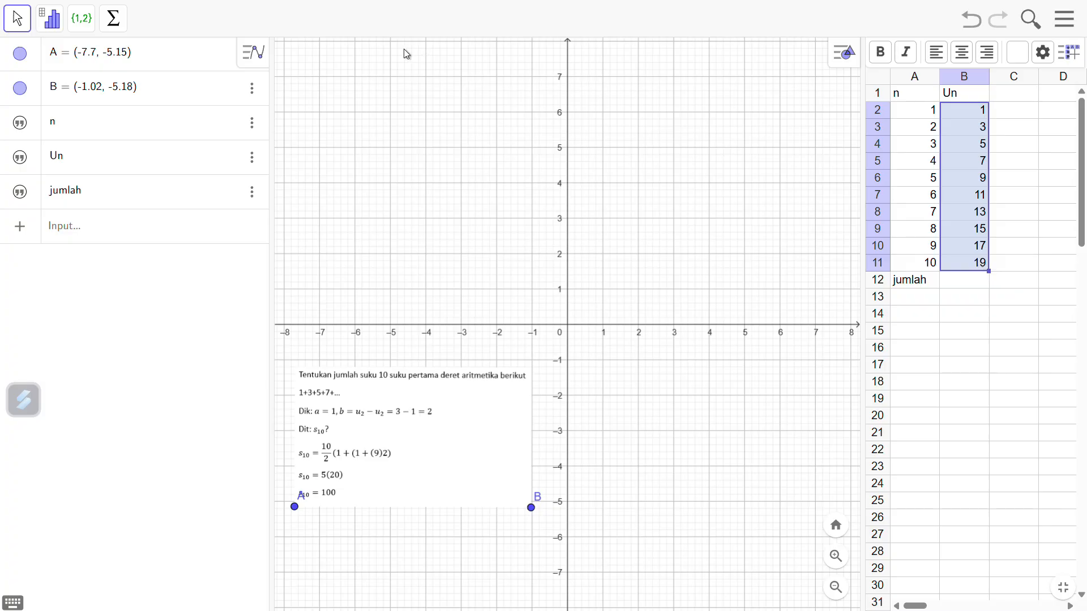
click(111, 29)
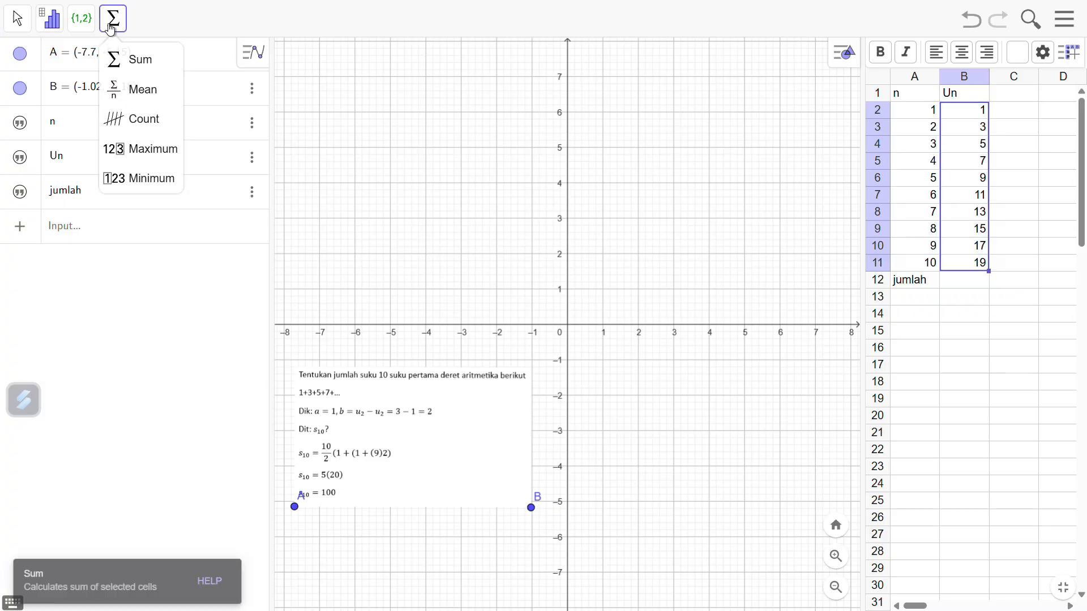
click(122, 55)
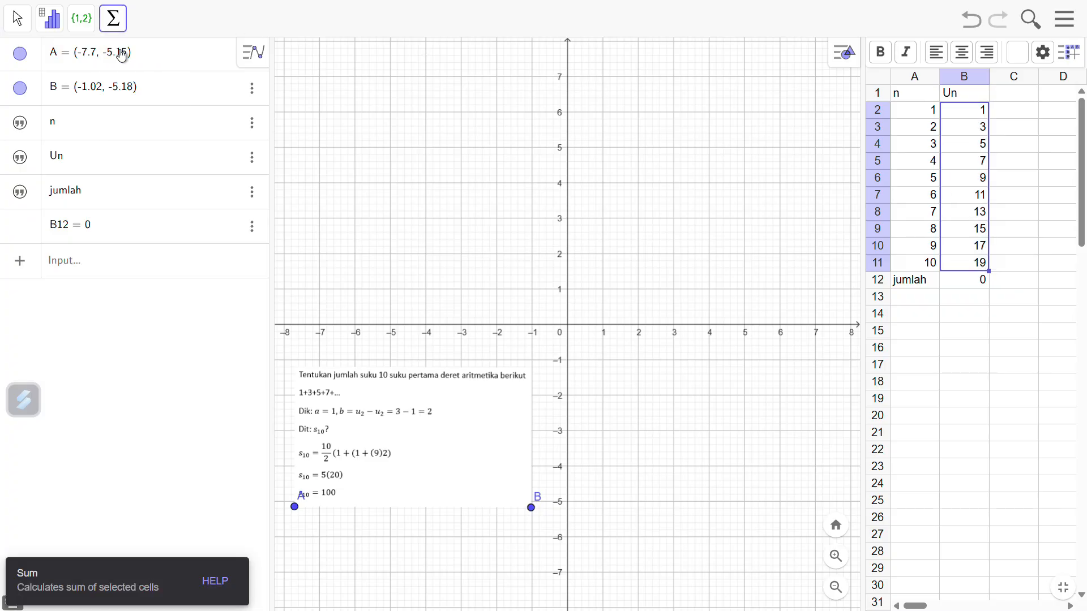
click(113, 21)
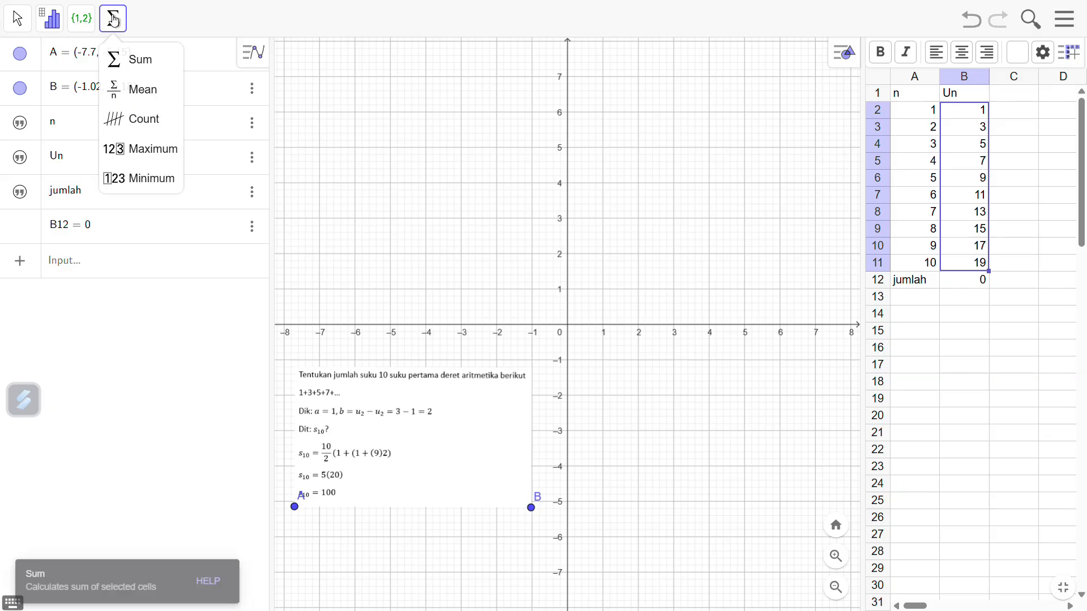
click(125, 52)
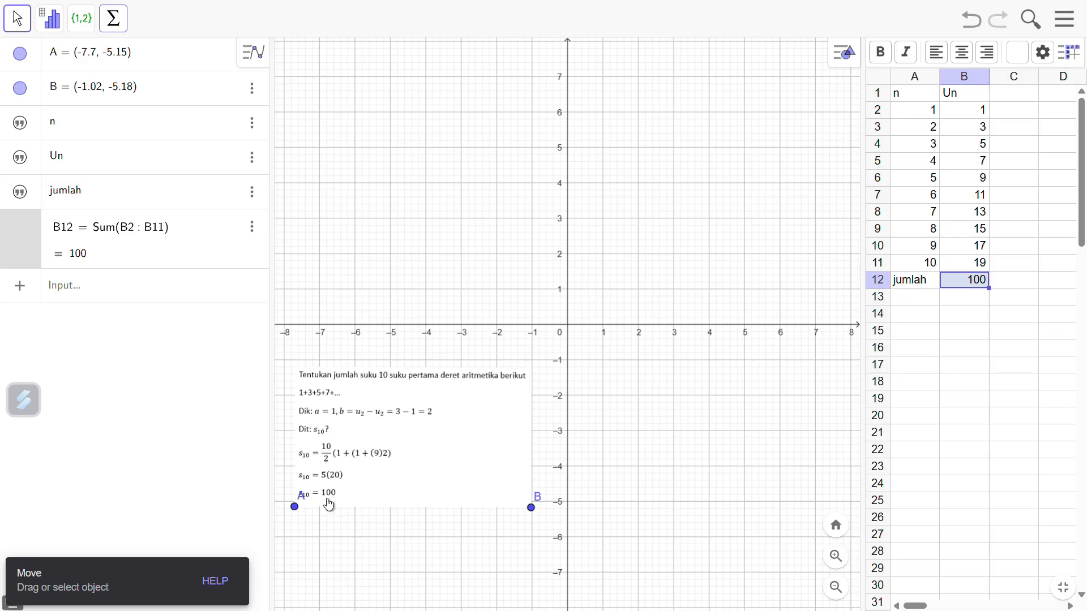
- Enter the header n,Un in cell C1 for the column of points
click(1024, 95)
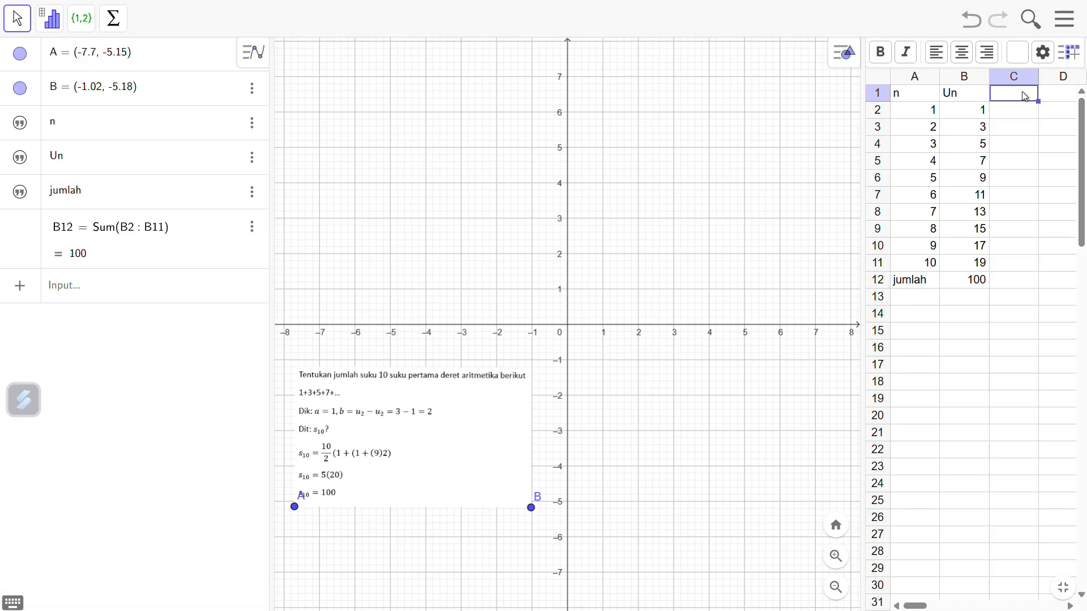
double_click(1023, 93)
text(n,Un)
- Enter the point formula =(A2,B2) in cell C2 and fill it down to C11
click(1020, 116)
text(=)
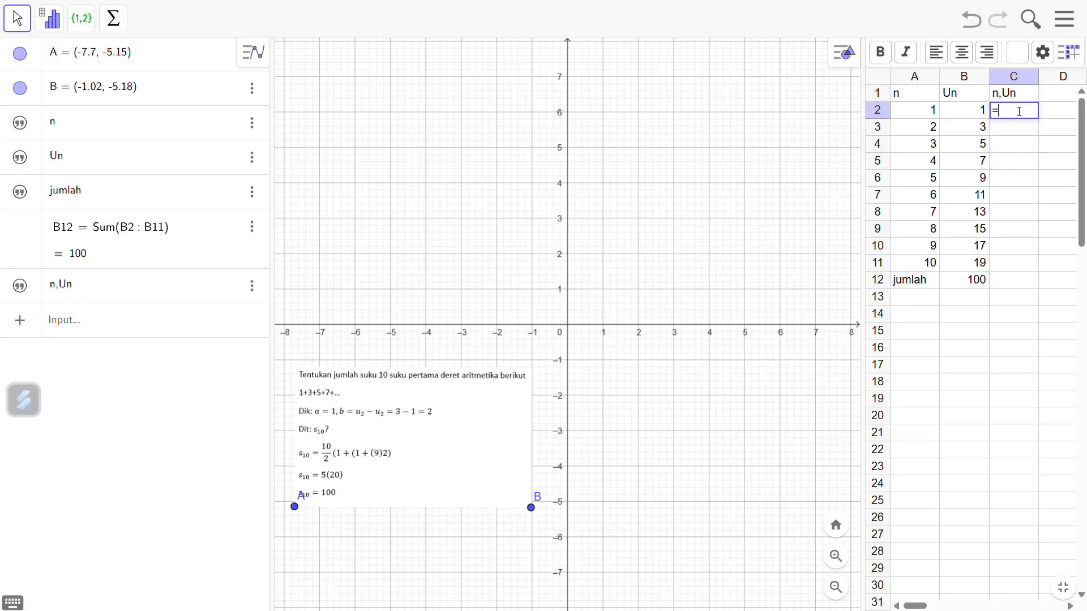
text(()
text(A)
text(2,B2)
key(Return)
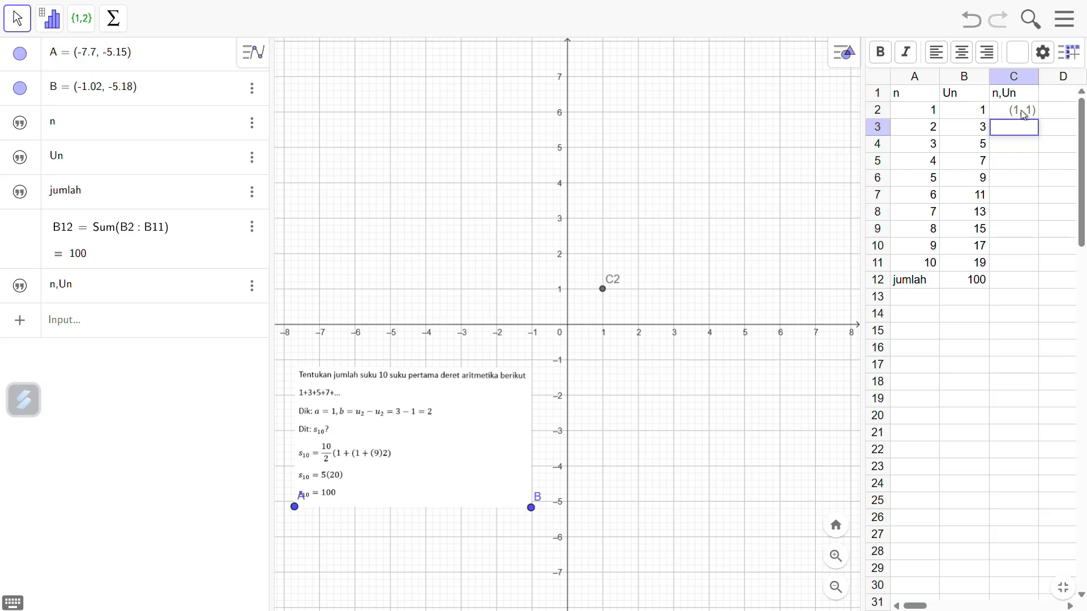
click(1021, 114)
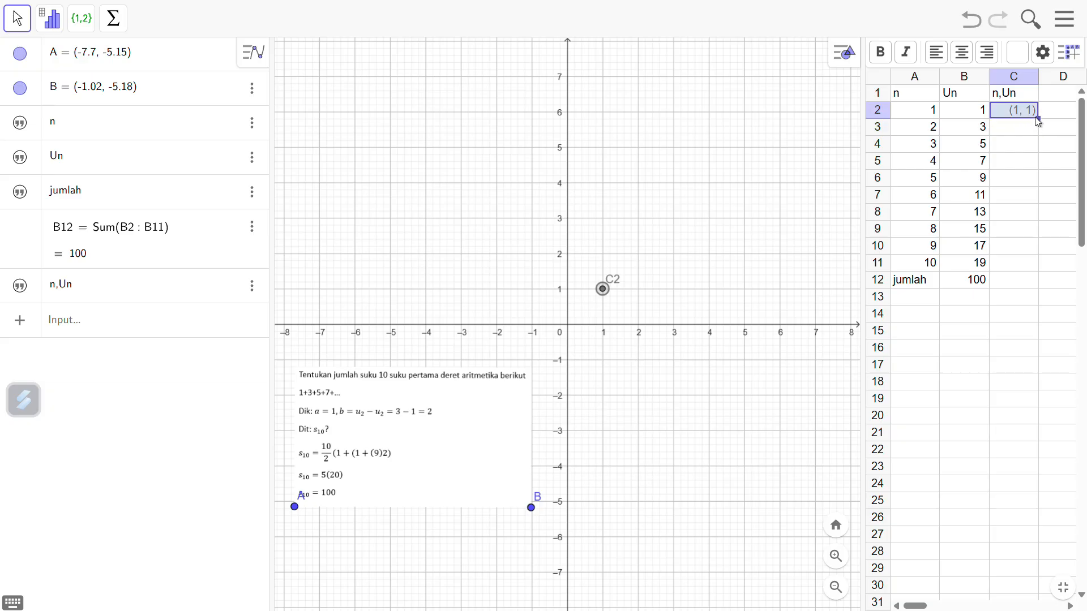
drag(1036, 119, 1029, 264)
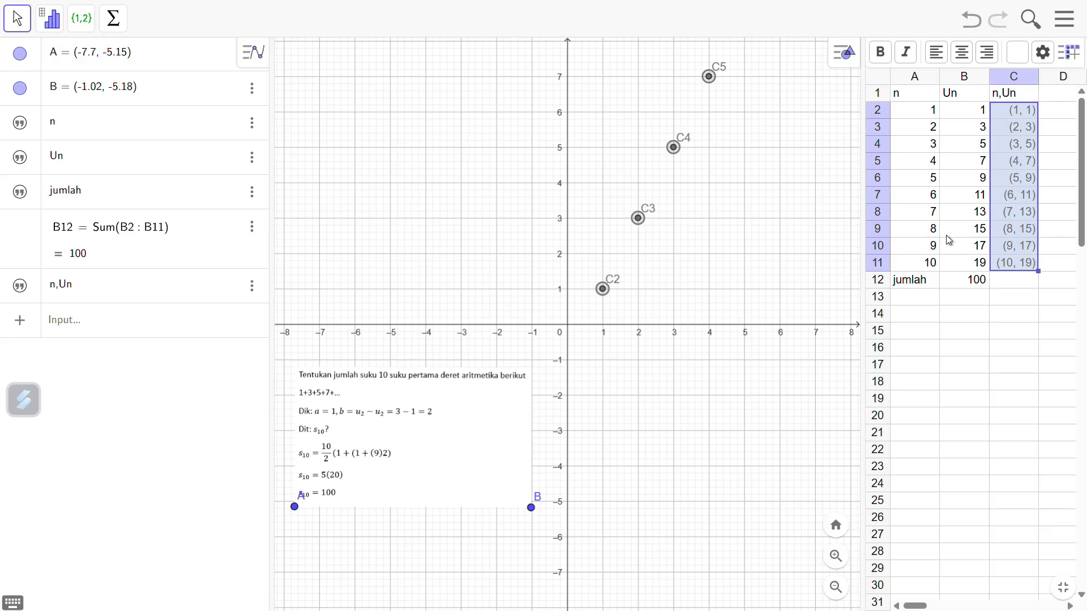
- Draw a line through points C10 and C5 on the graph with the Line tool
scroll(749, 251, down, 9)
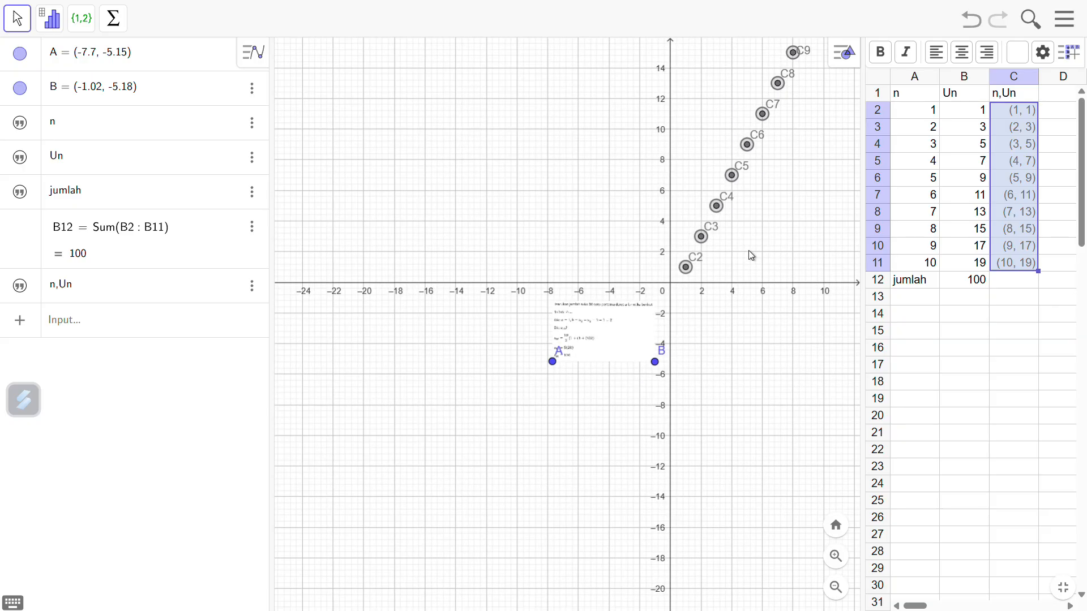
drag(788, 272, 644, 431)
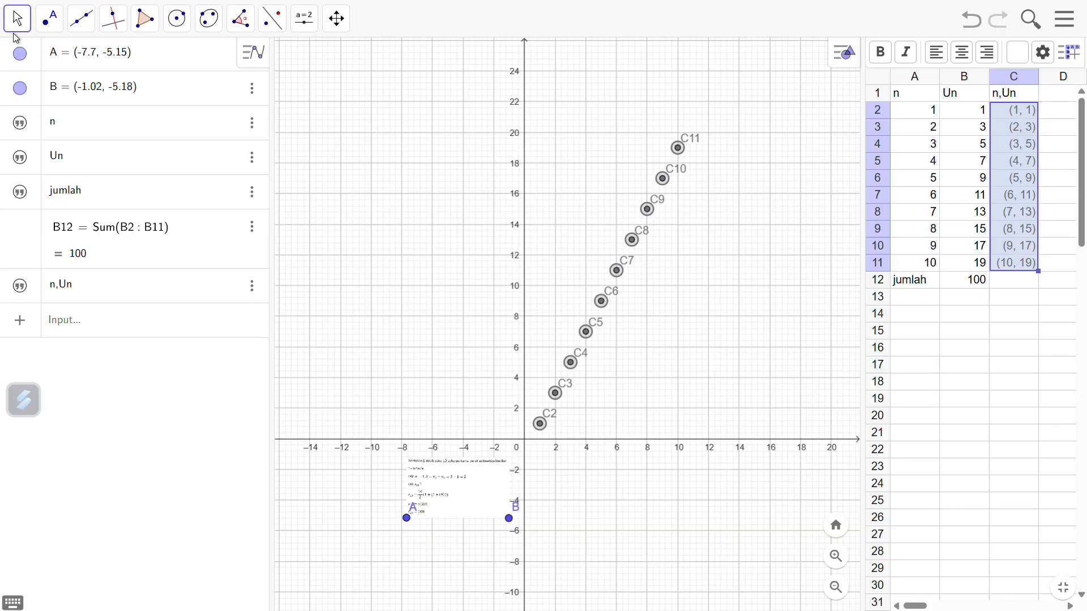
click(80, 15)
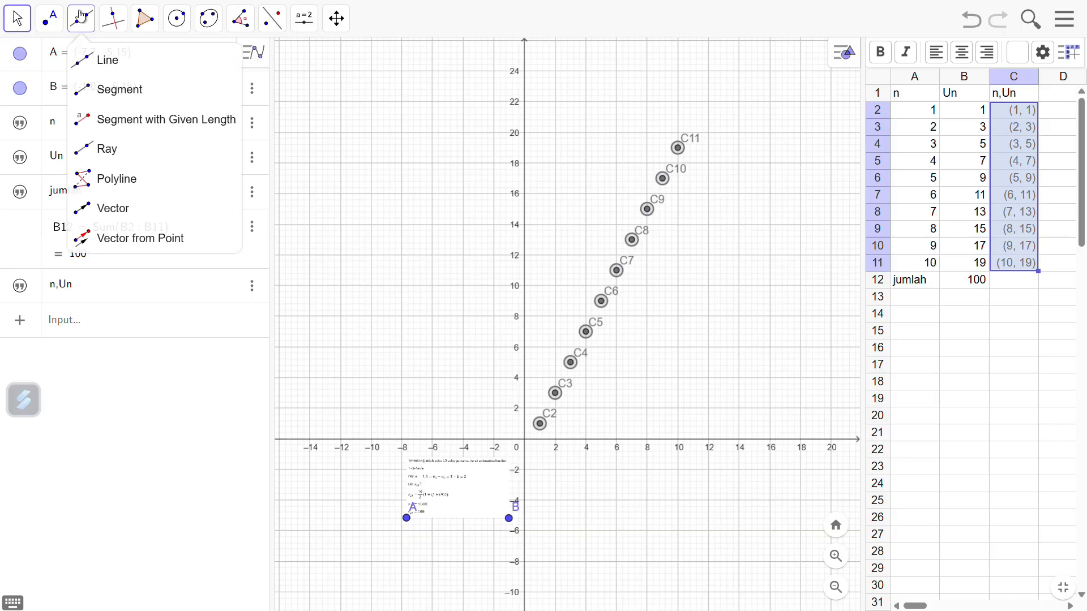
click(109, 53)
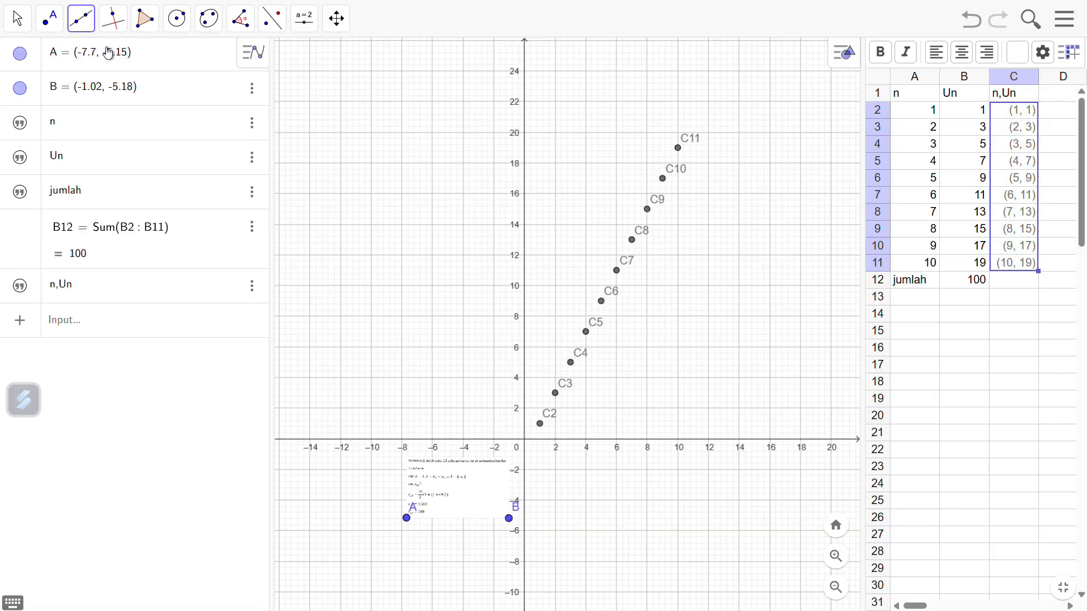
click(663, 179)
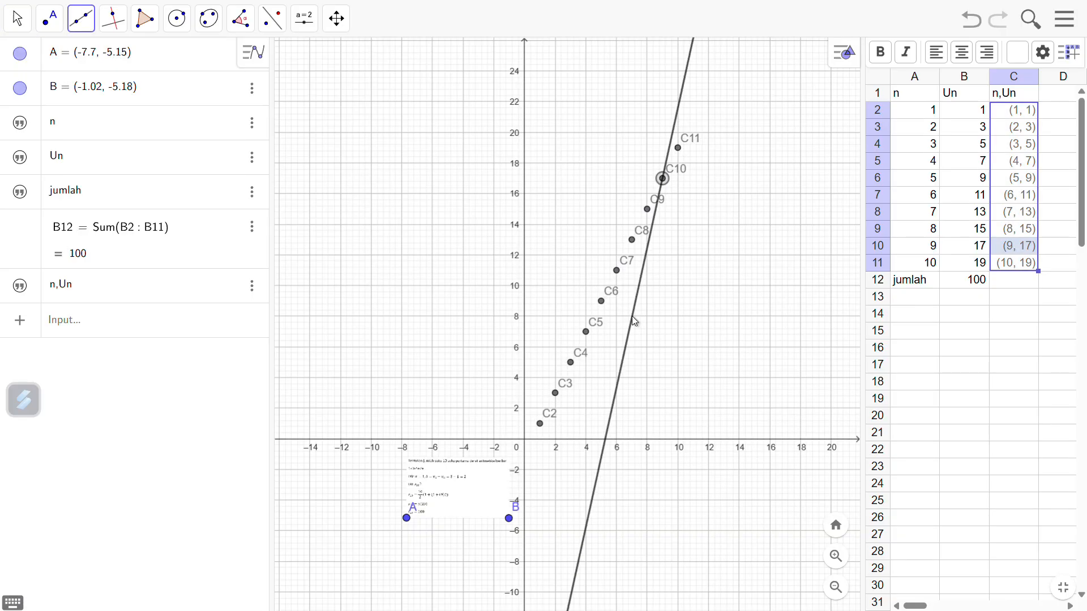
click(585, 334)
scroll(708, 297, up, 4)
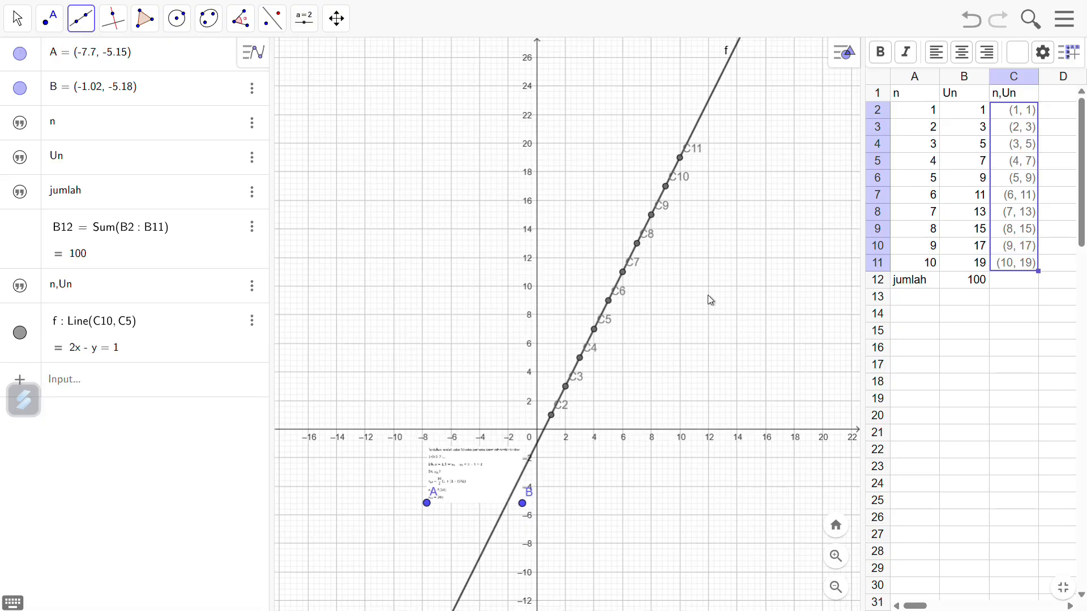
scroll(709, 298, up, 5)
click(641, 371)
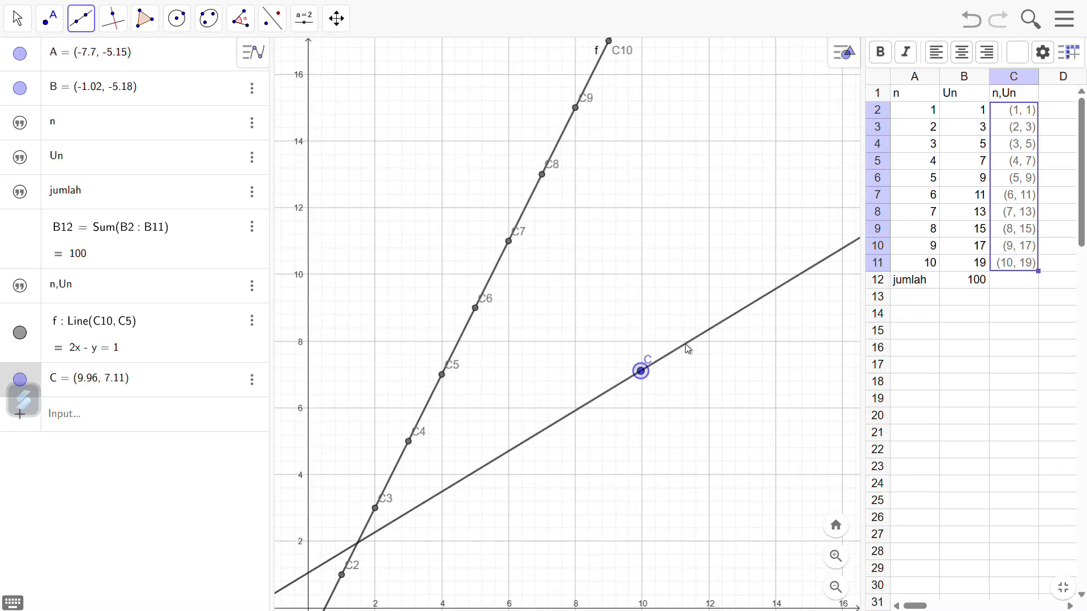
click(709, 329)
key(ctrl+z)
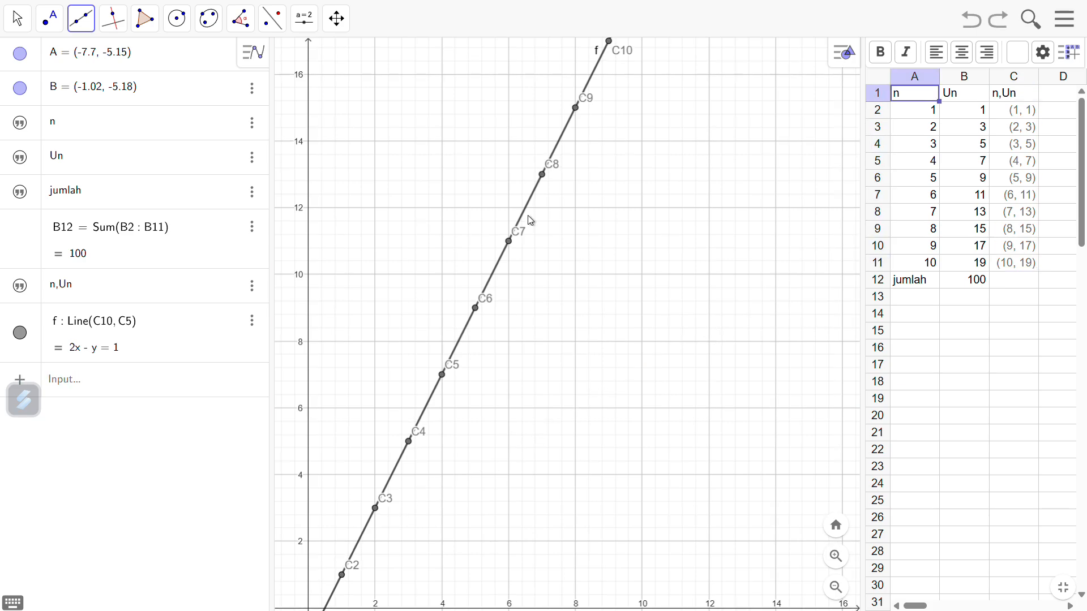
- Switch to the Move tool and pan the graph to bring the problem image and the line's lower part into view
click(17, 24)
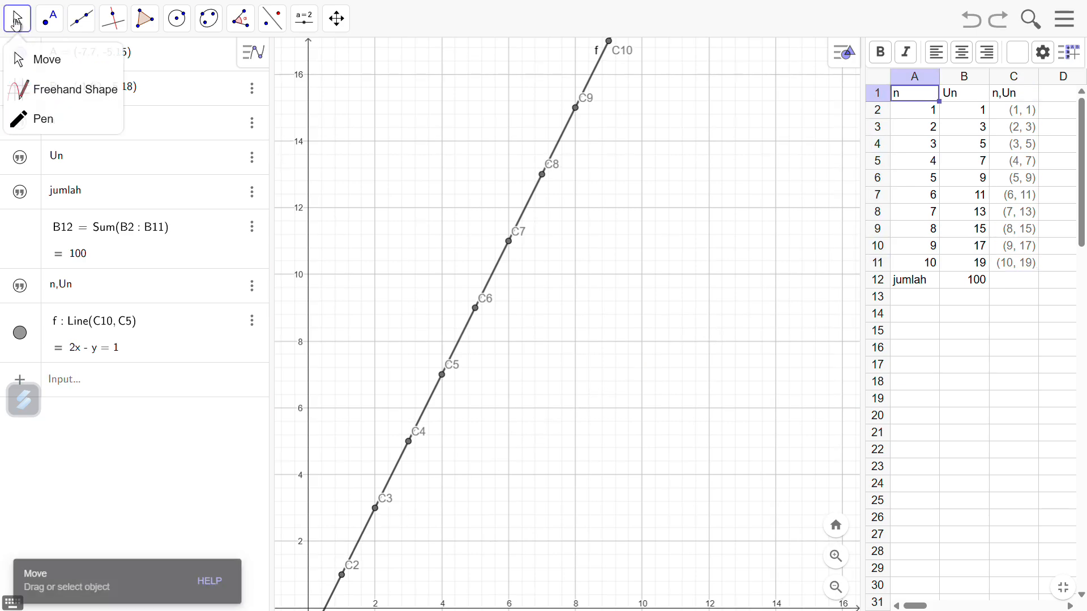
click(31, 71)
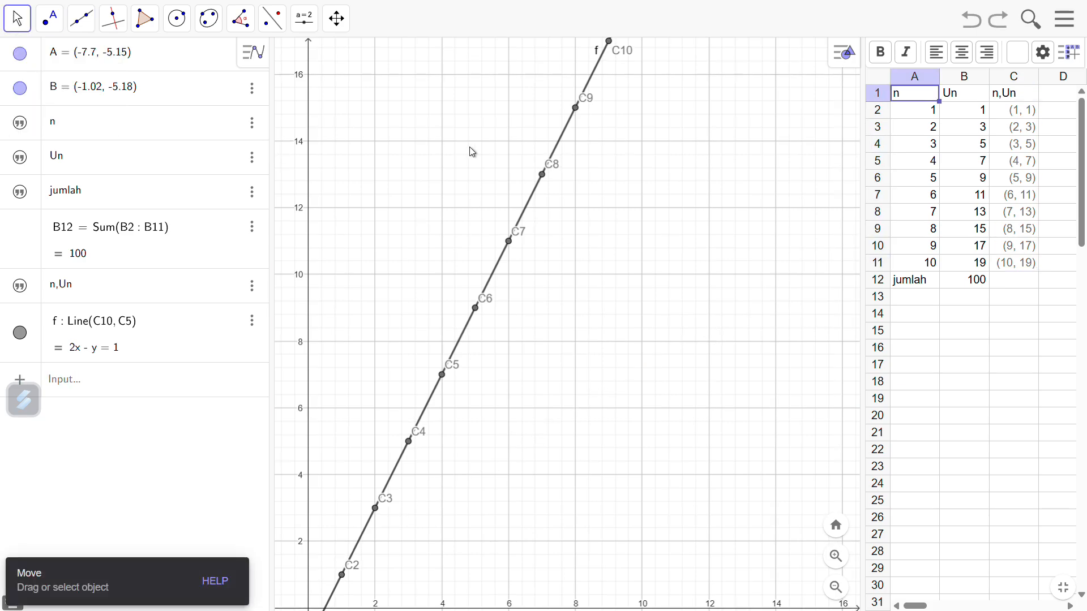
drag(461, 206, 666, 6)
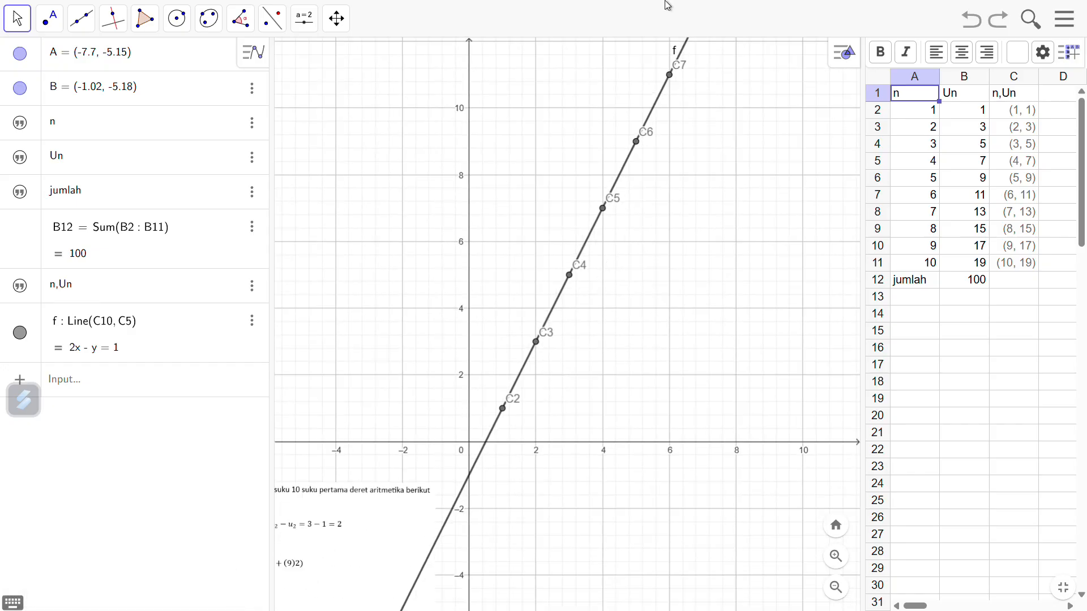
drag(569, 276, 663, 105)
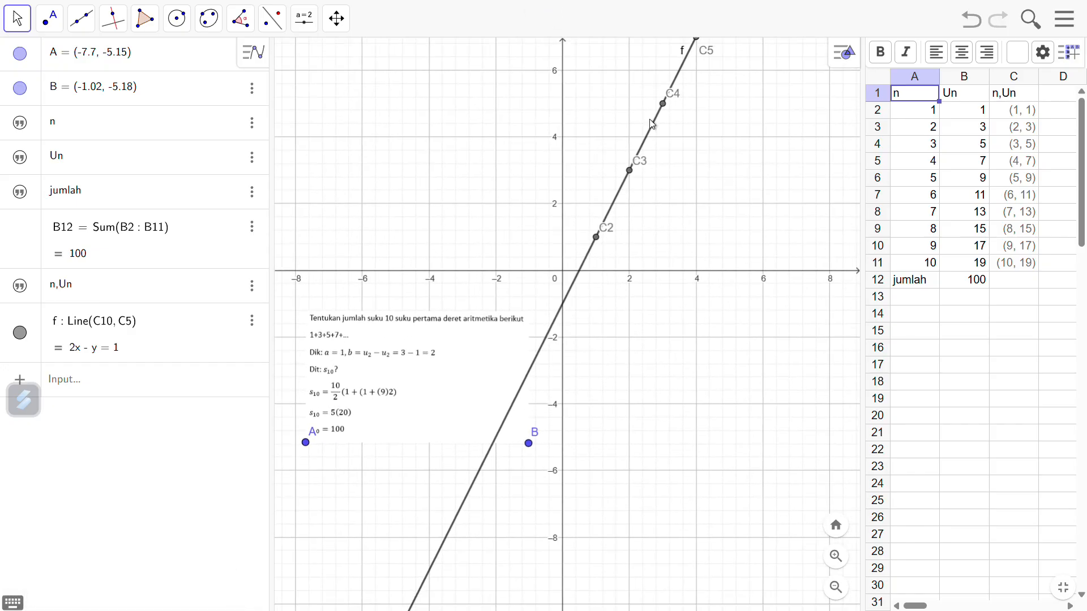